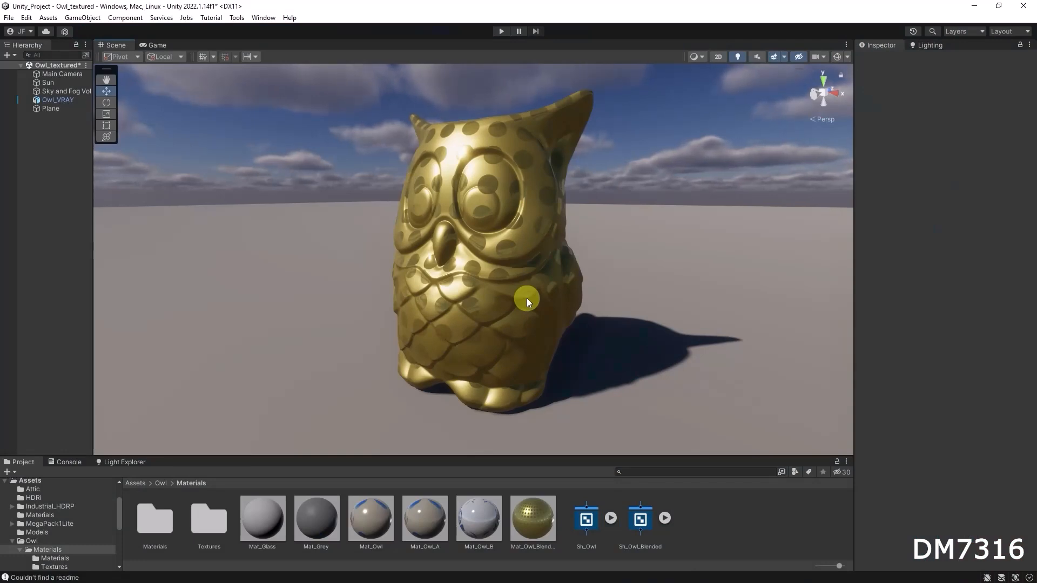
Create an HDRP shader graph named Sh_Blend in the owl's Materials folder.
{"action": "mouse_move", "coordinate": [432, 301]}
{"action": "left_mouse_down", "text": "alt"}
{"action": "mouse_move", "coordinate": [595, 303]}
{"action": "mouse_move", "coordinate": [446, 306]}
{"action": "left_mouse_up", "text": "alt"}
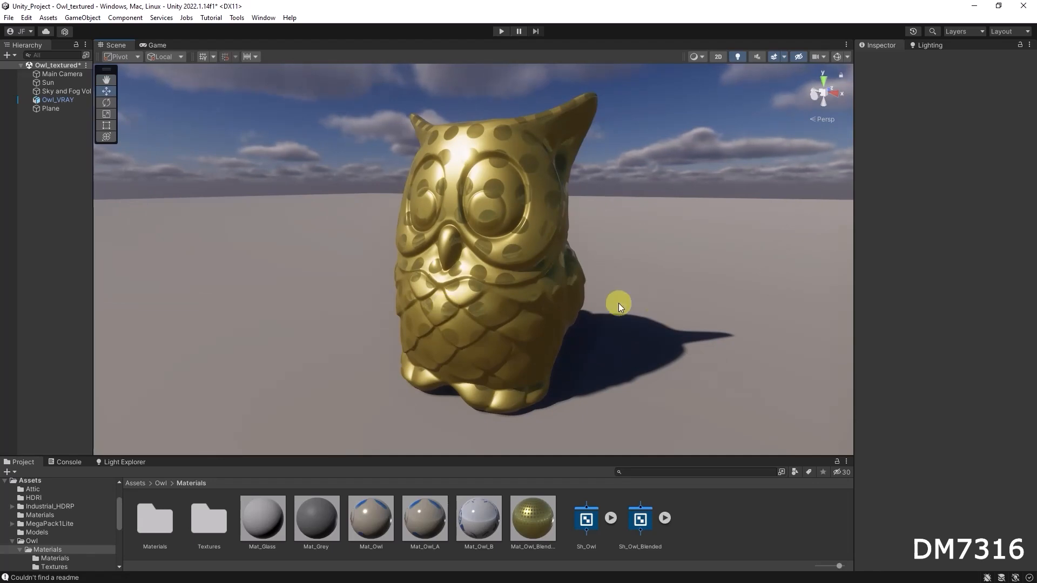
{"action": "right_click", "coordinate": [707, 526]}
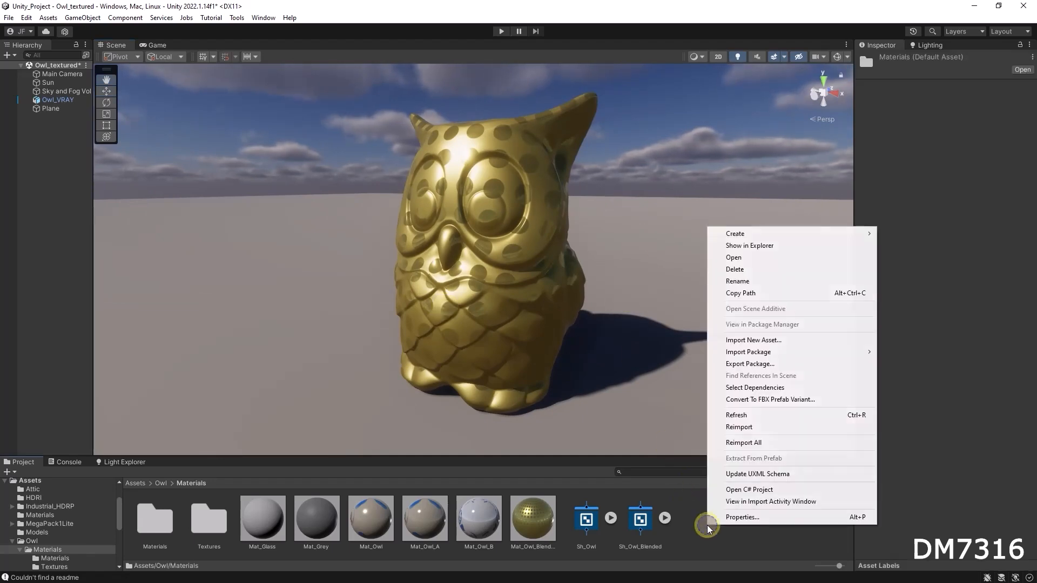
{"action": "mouse_move", "coordinate": [740, 233]}
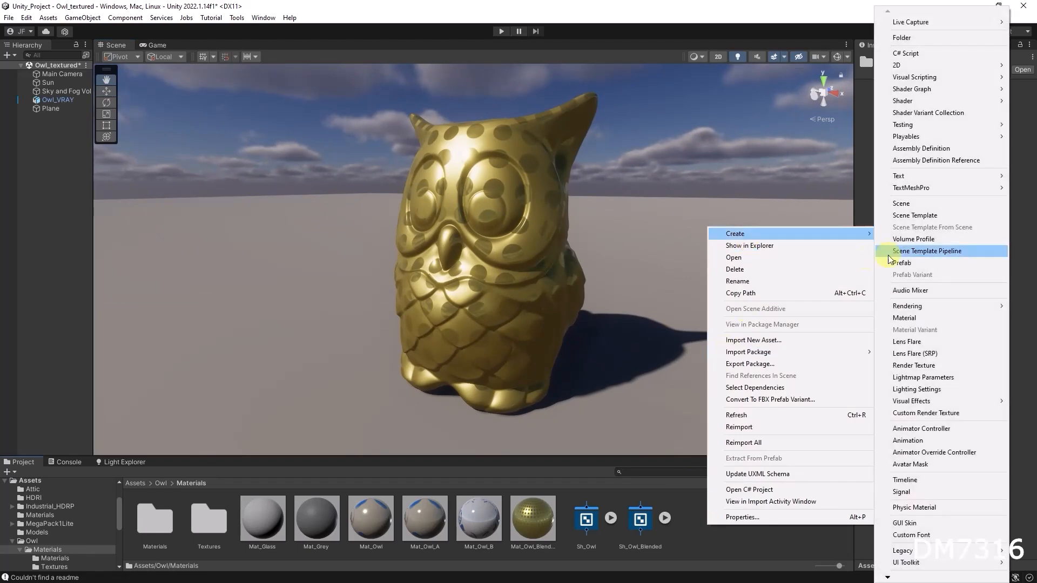
{"action": "mouse_move", "coordinate": [927, 89]}
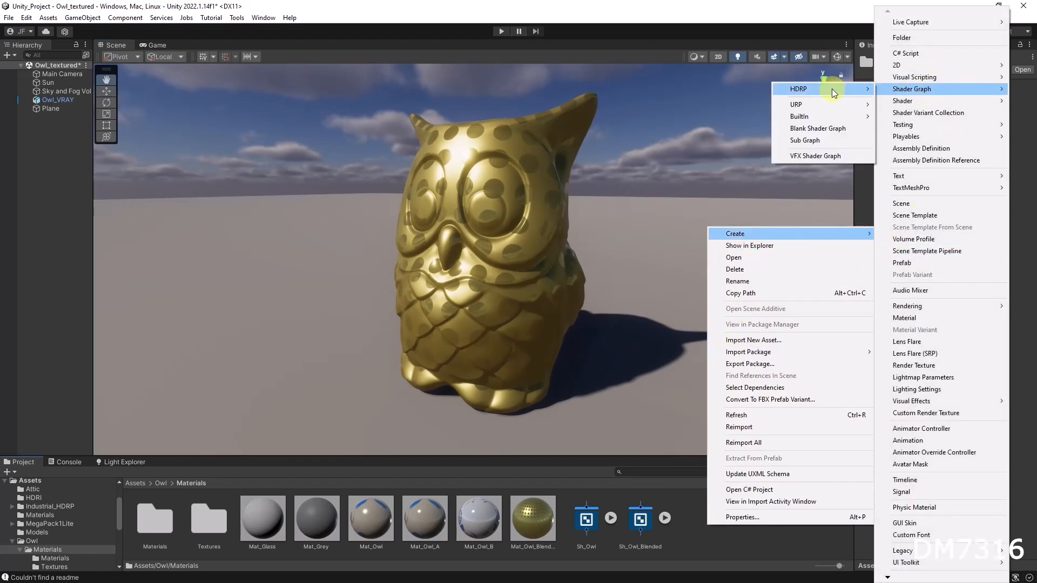
{"action": "left_click", "coordinate": [929, 88]}
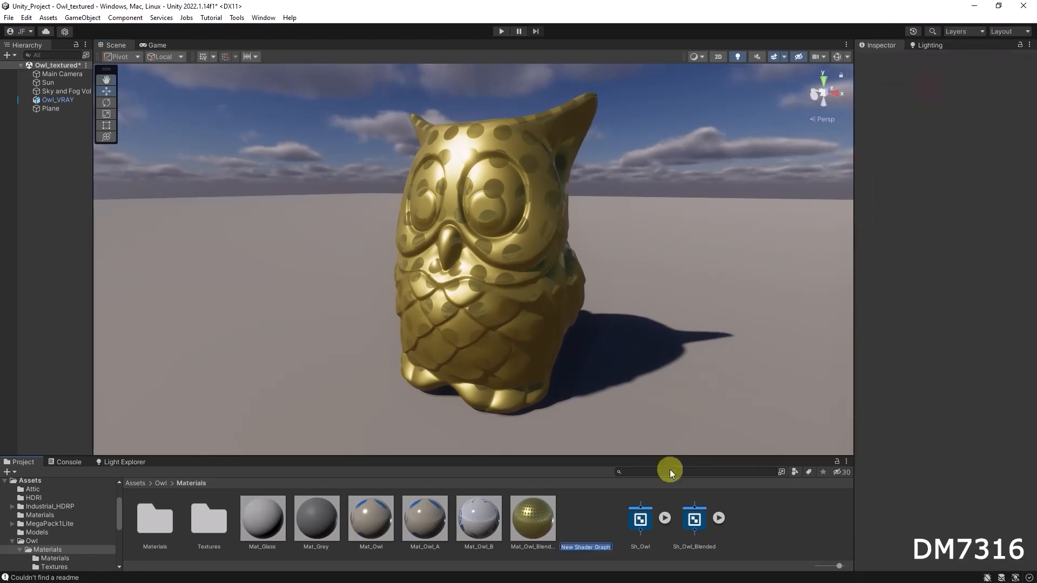
{"action": "type", "text": "Sh"}
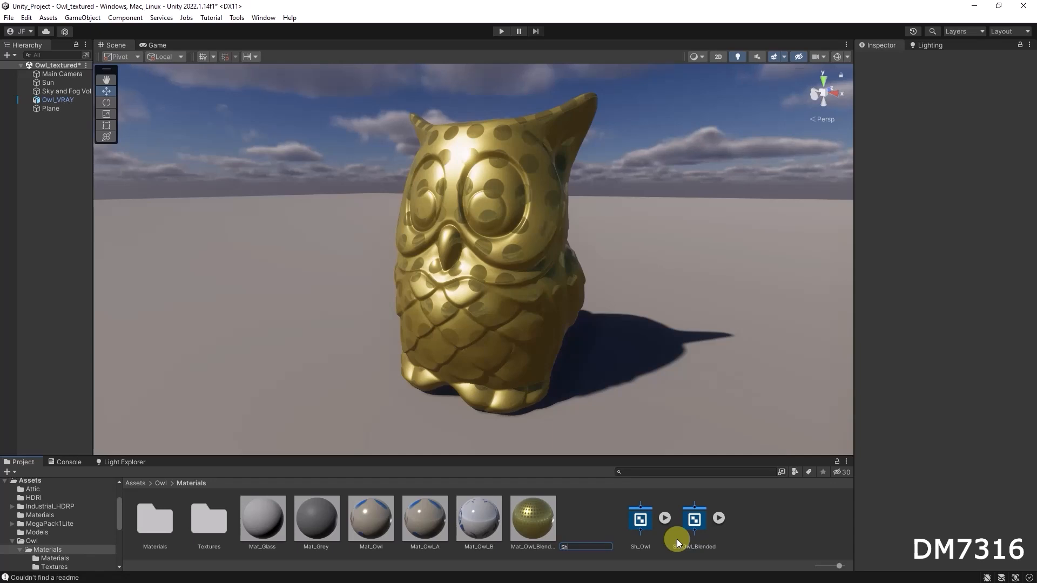
{"action": "type", "text": "_Blend"}
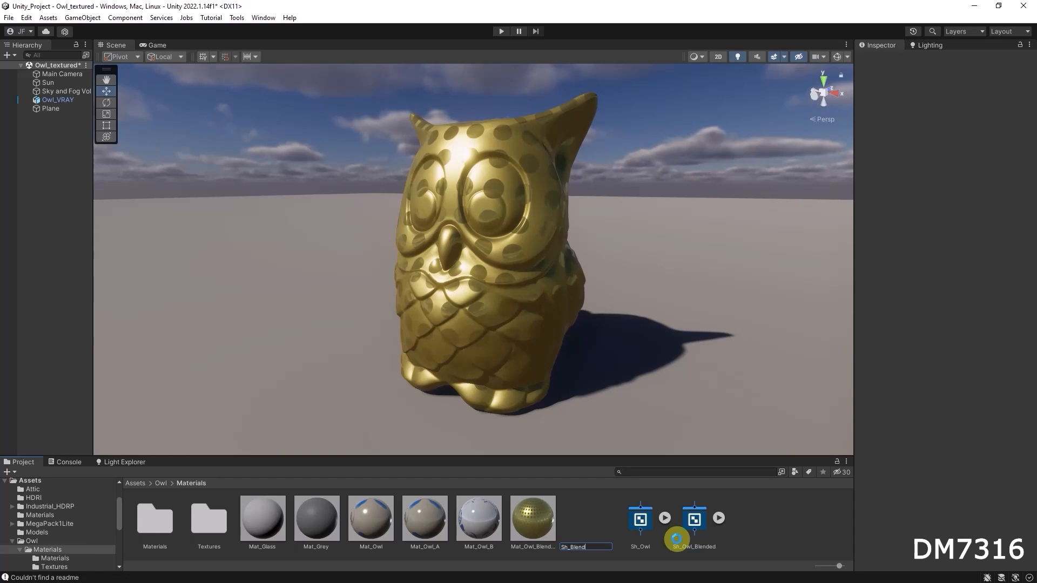
{"action": "key", "text": "Return"}
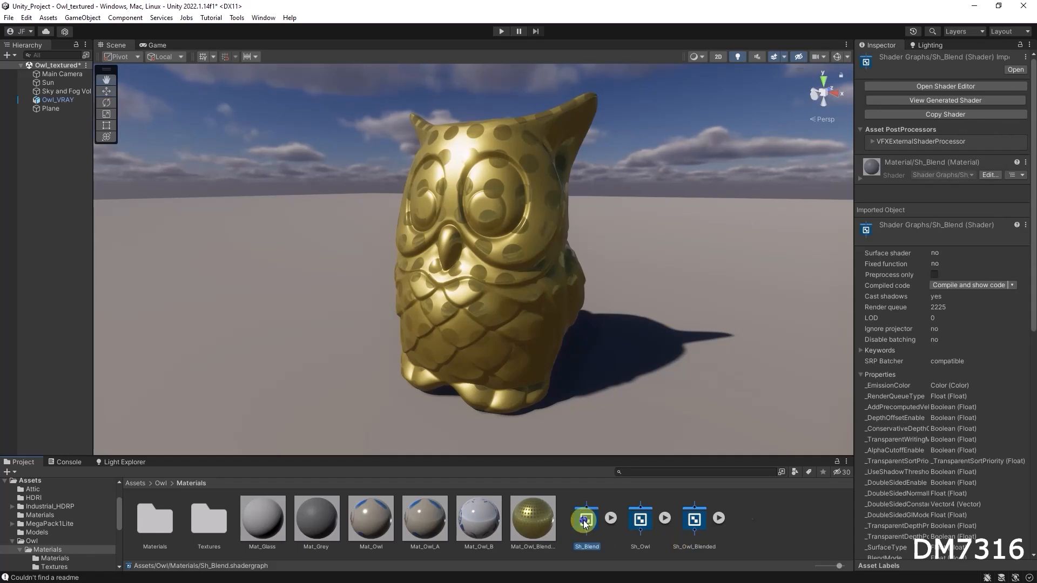
Create a material named Mat_Blend from the Sh_Blend shader and apply it to the owl in the scene.
{"action": "right_click", "coordinate": [585, 524]}
{"action": "left_click", "coordinate": [638, 229]}
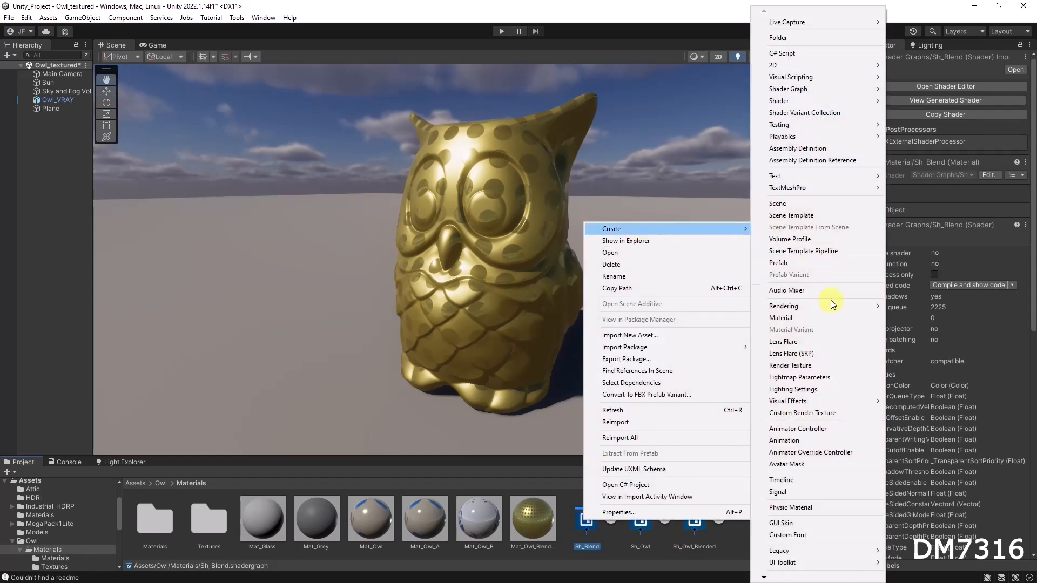
{"action": "left_click", "coordinate": [813, 317]}
{"action": "type", "text": "Mat_Blend"}
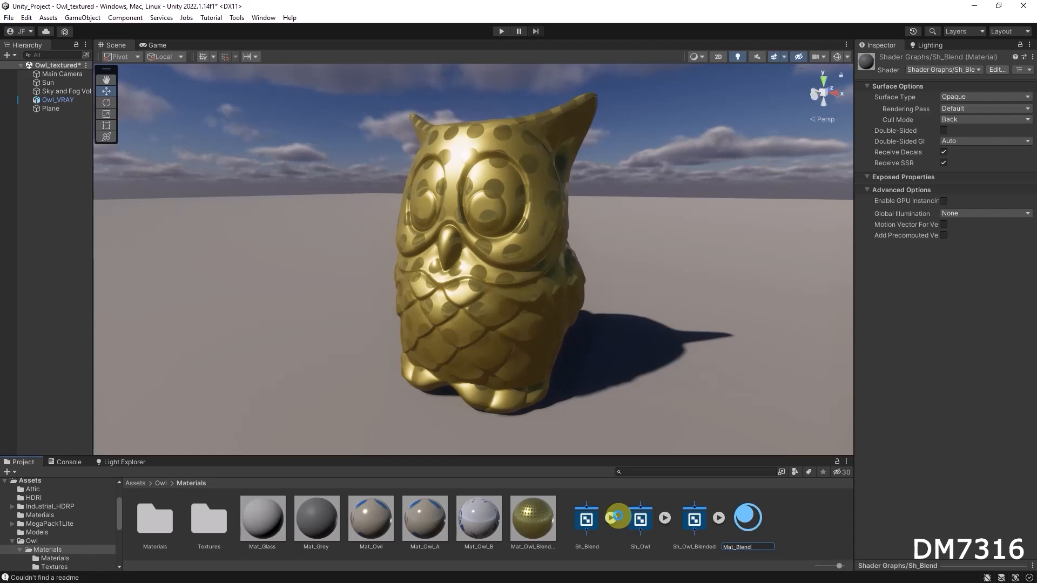
{"action": "key", "text": "Return"}
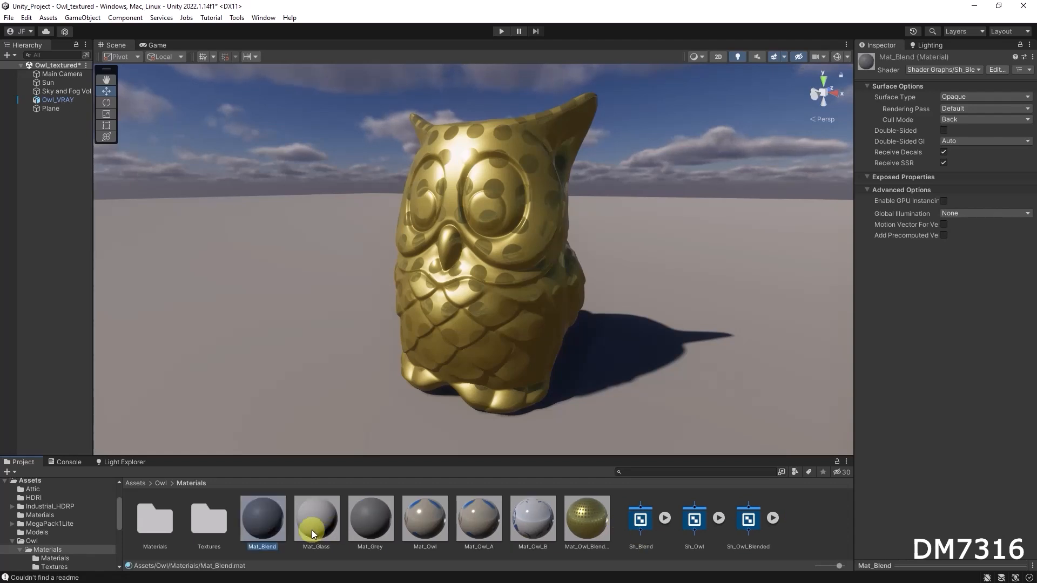
{"action": "left_click_drag", "start_coordinate": [271, 521], "coordinate": [470, 286]}
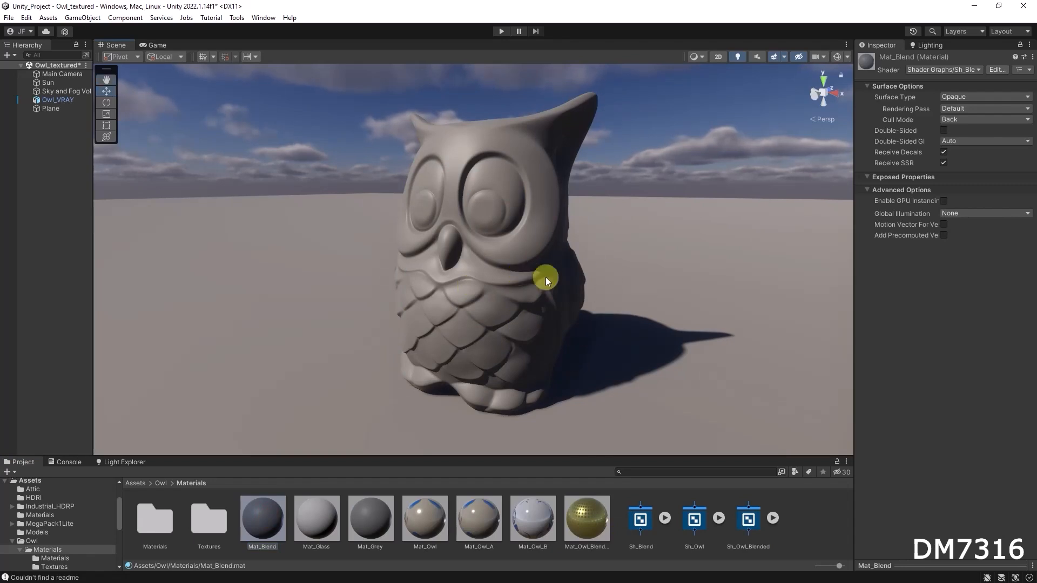
Open the Sh_Blend shader graph for editing.
{"action": "double_click", "coordinate": [641, 518]}
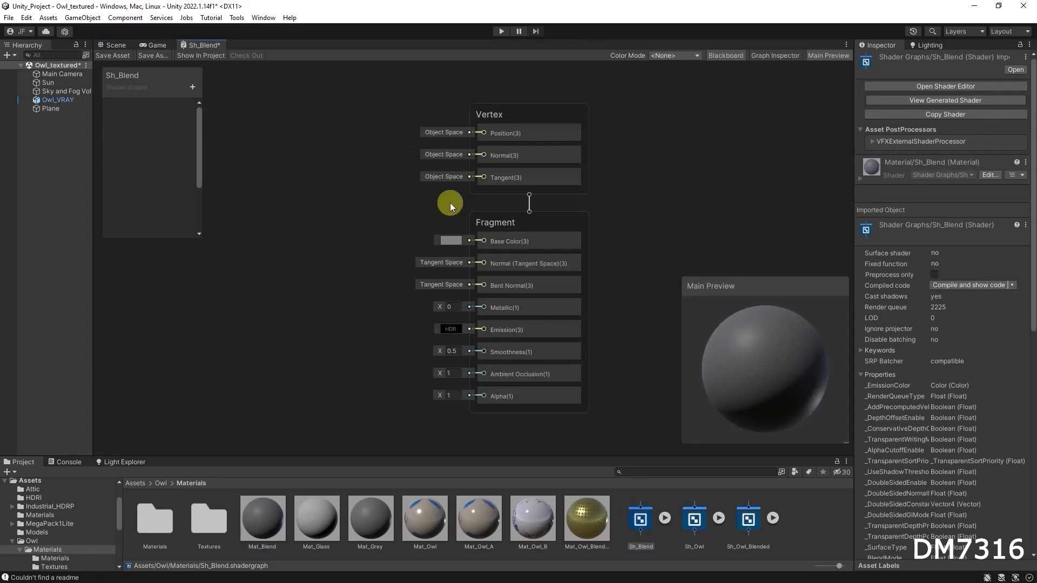
{"action": "scroll", "coordinate": [377, 228], "scroll_direction": "down", "scroll_amount": 3}
{"action": "middle_click_drag", "start_coordinate": [377, 228], "coordinate": [474, 174]}
{"action": "scroll", "coordinate": [458, 189], "scroll_direction": "up", "scroll_amount": 1}
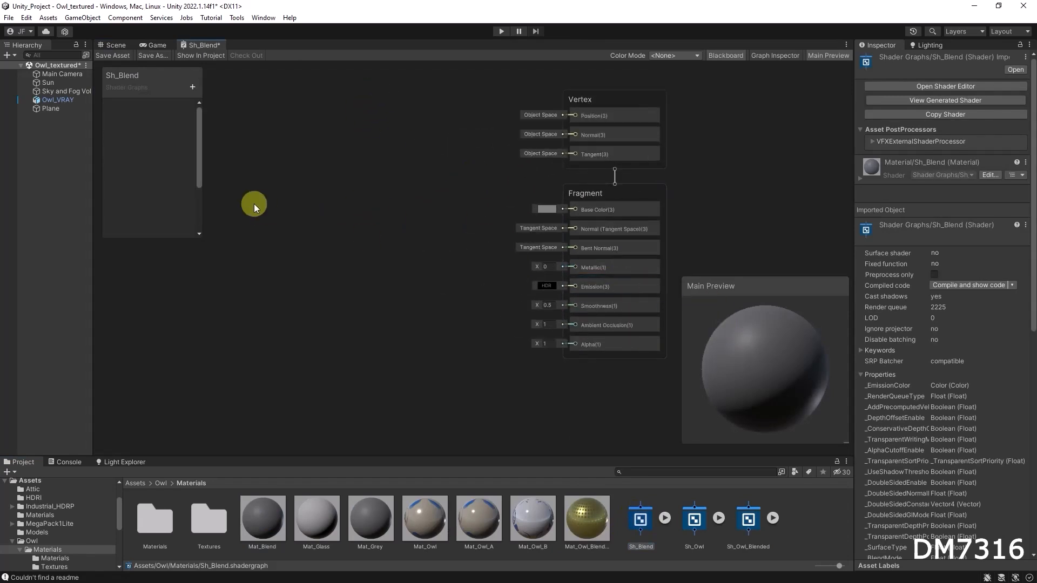
Set the fragment's Base Color to a muted gold with hue 50, saturation about 49 and value about 73.
{"action": "left_click", "coordinate": [546, 210]}
{"action": "left_click_drag", "start_coordinate": [634, 287], "coordinate": [639, 283]}
{"action": "left_click", "coordinate": [657, 257]}
{"action": "left_click", "coordinate": [662, 375]}
{"action": "type", "text": "50"}
{"action": "key", "text": "Tab"}
{"action": "type", "text": "50"}
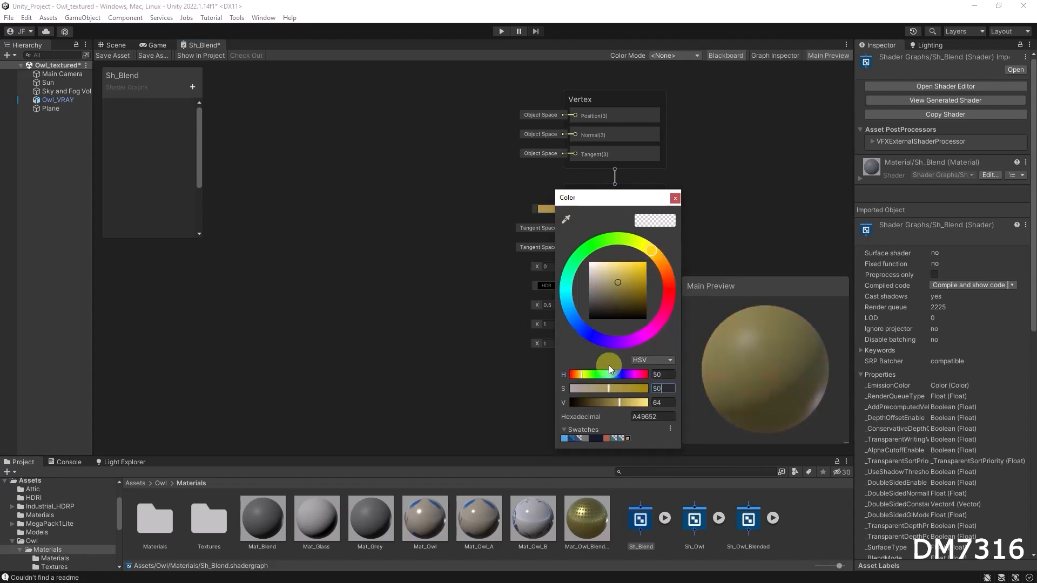
{"action": "key", "text": "Tab"}
{"action": "type", "text": "80"}
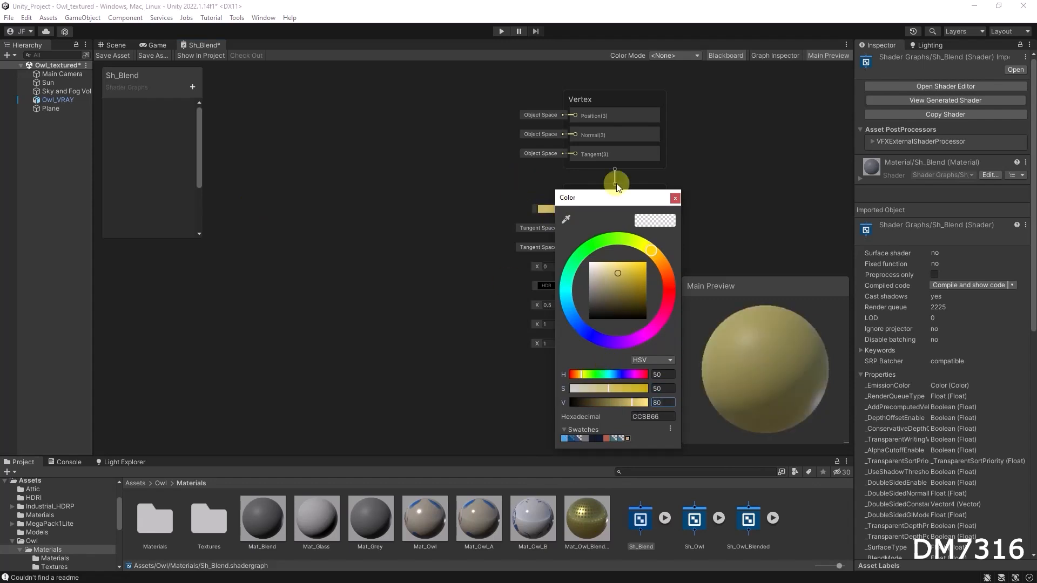
{"action": "left_click_drag", "start_coordinate": [616, 273], "coordinate": [617, 278]}
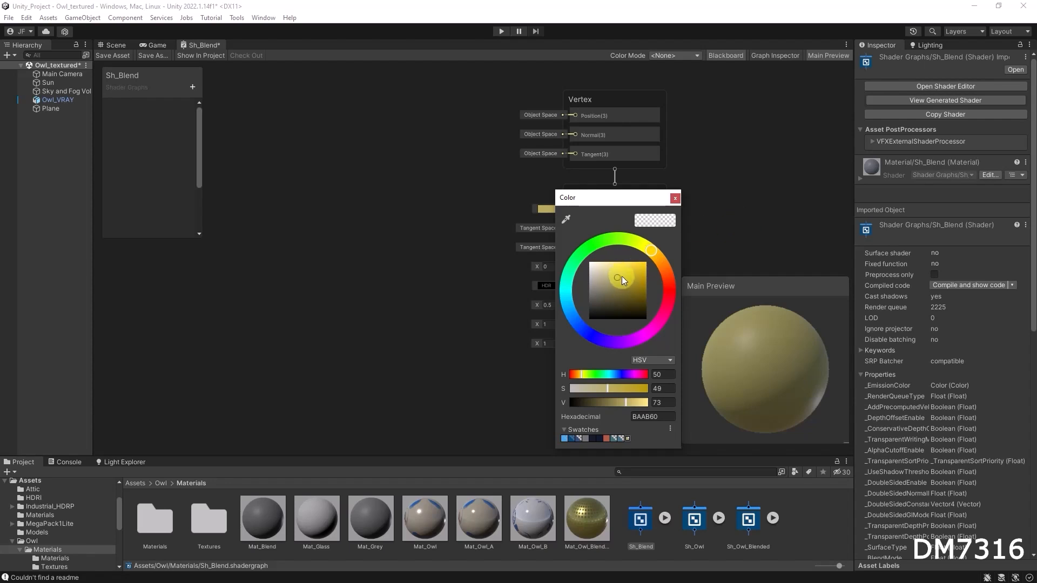
{"action": "left_click", "coordinate": [763, 227]}
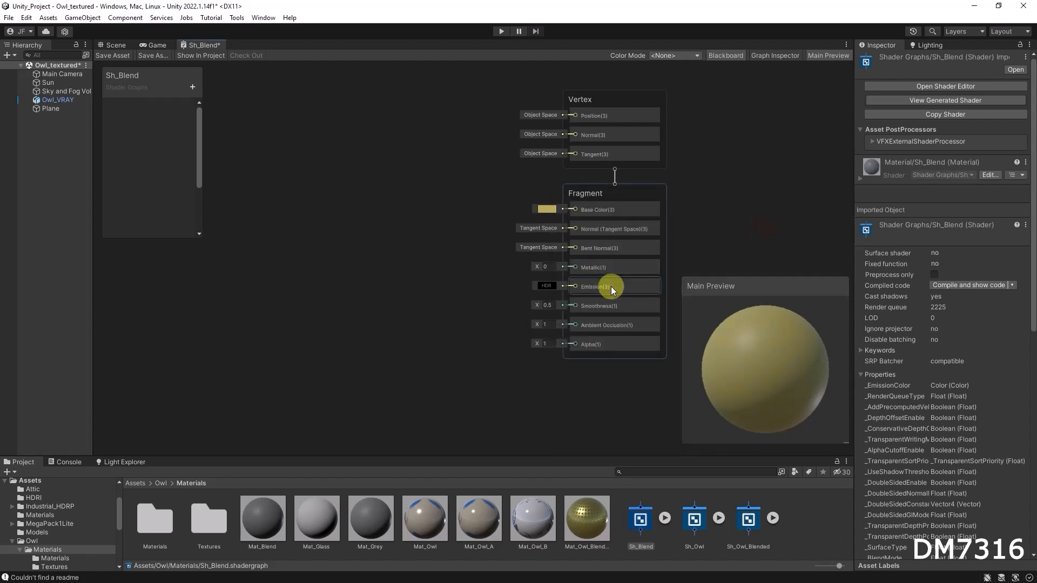
Move the Metallic block directly below Base Color and set its value to 0.9.
{"action": "left_click_drag", "start_coordinate": [601, 289], "coordinate": [598, 249]}
{"action": "left_click_drag", "start_coordinate": [598, 290], "coordinate": [550, 228]}
{"action": "type", "text": "."}
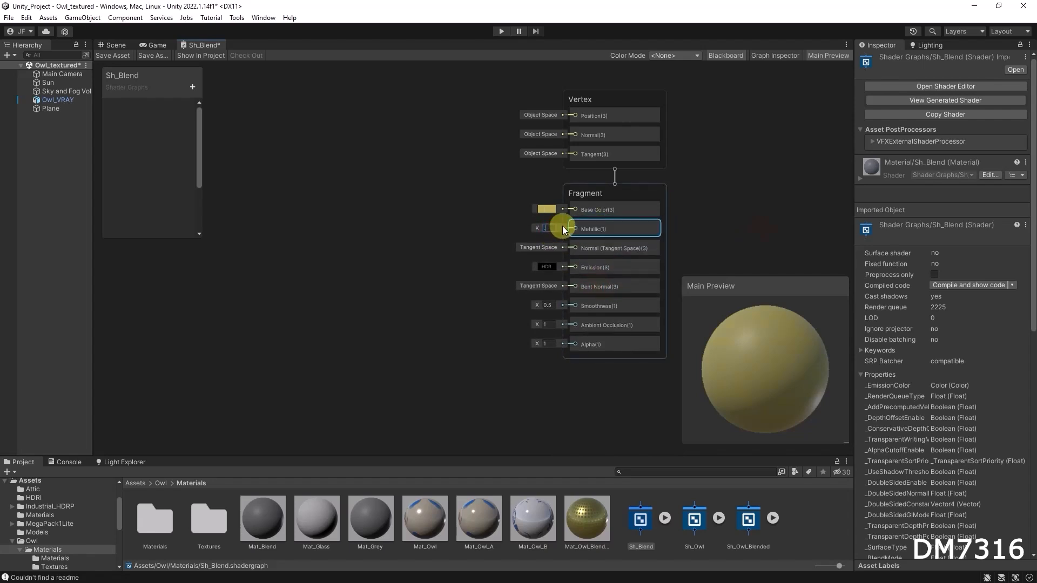
{"action": "type", "text": "9"}
{"action": "key", "text": "Return"}
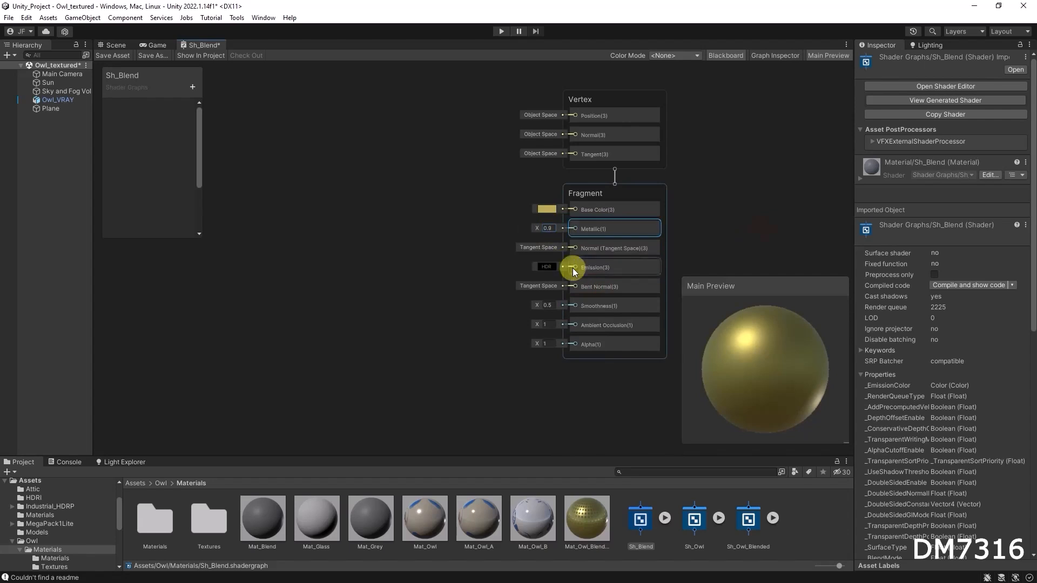
Move the Smoothness block directly below Metallic and set its value to 0.7.
{"action": "left_click_drag", "start_coordinate": [601, 309], "coordinate": [600, 249]}
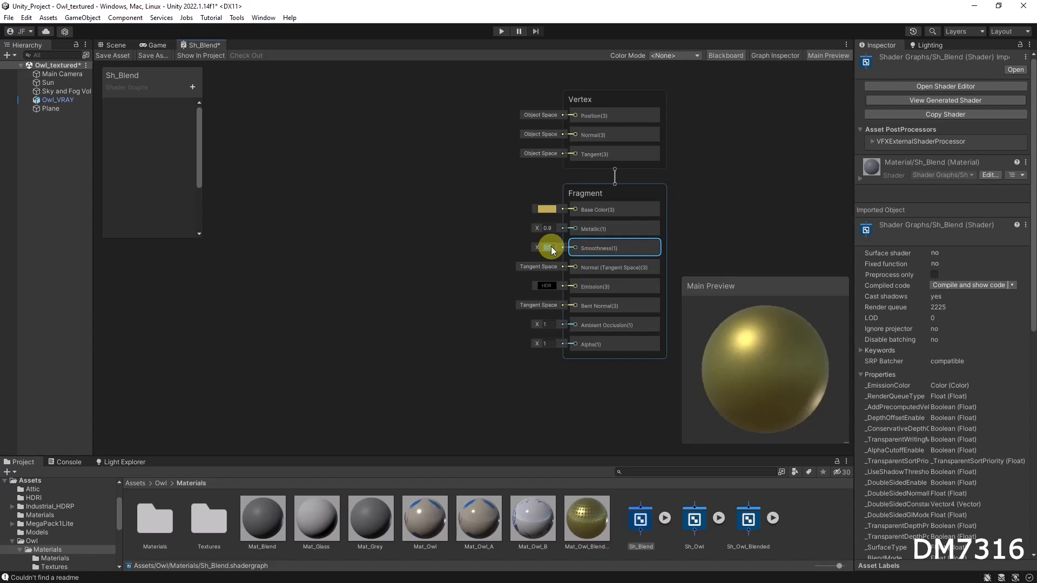
{"action": "type", "text": ".7"}
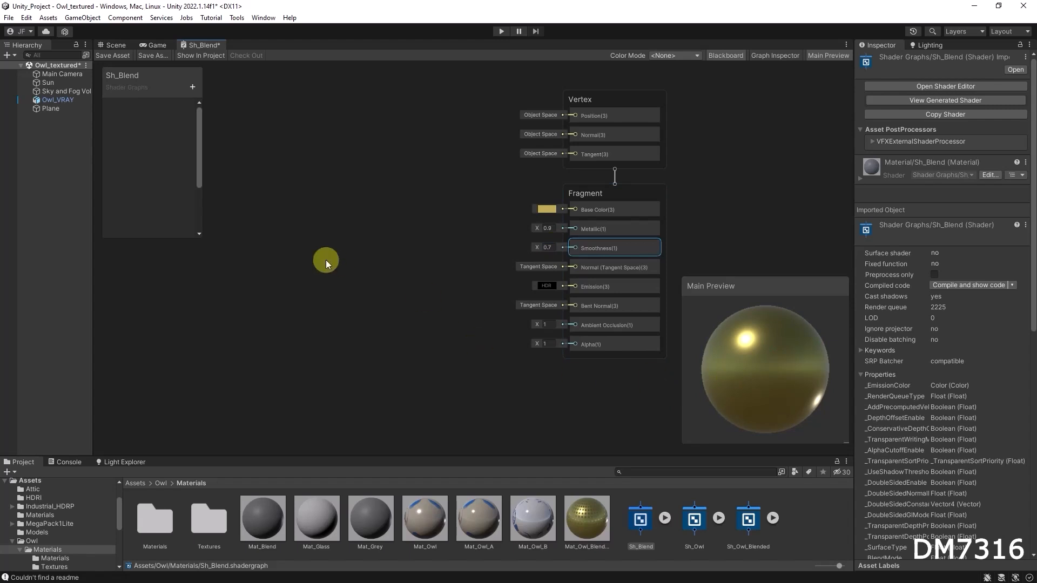
{"action": "left_click", "coordinate": [356, 247]}
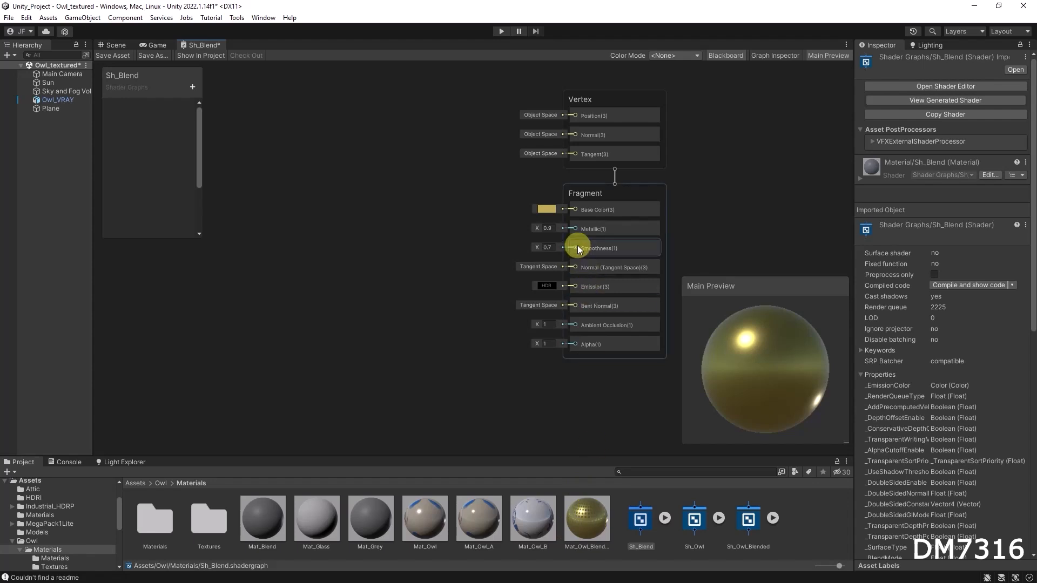
Add a Sample Texture 2D node with its RGBA output connected to Smoothness, and place it beside the Fragment block.
{"action": "left_click_drag", "start_coordinate": [574, 248], "coordinate": [339, 238]}
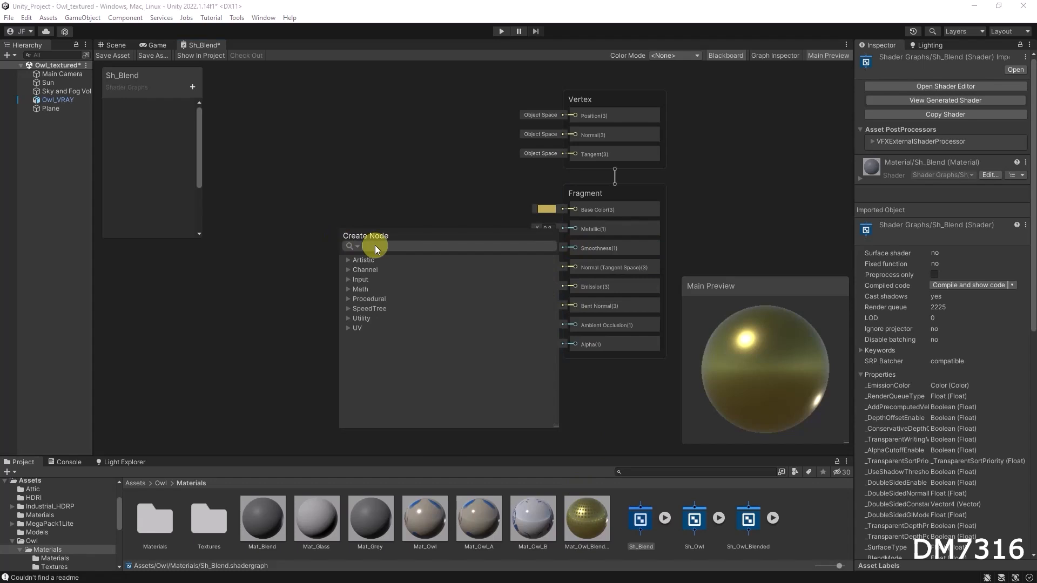
{"action": "type", "text": "text"}
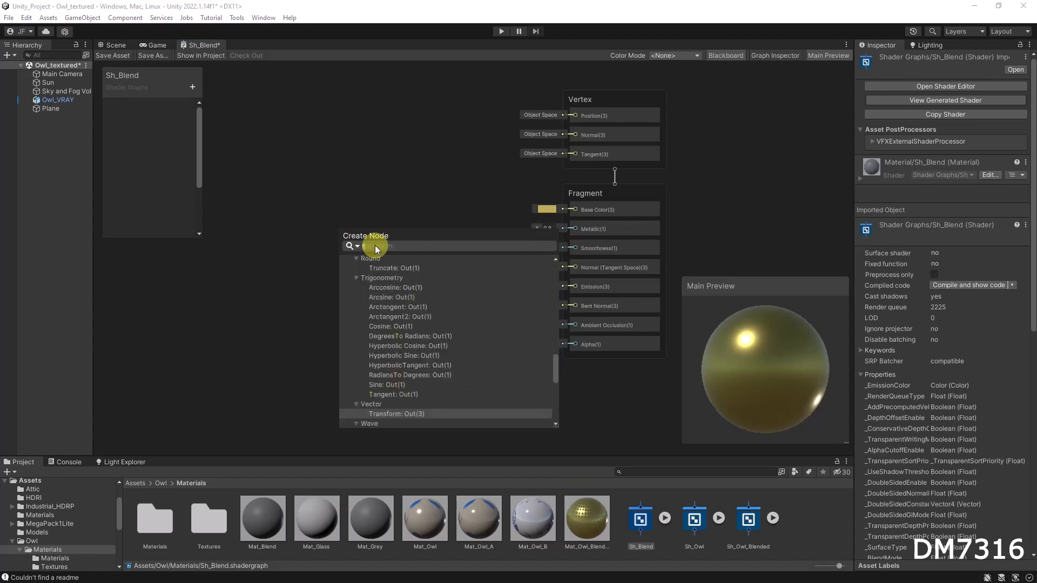
{"action": "type", "text": "ure"}
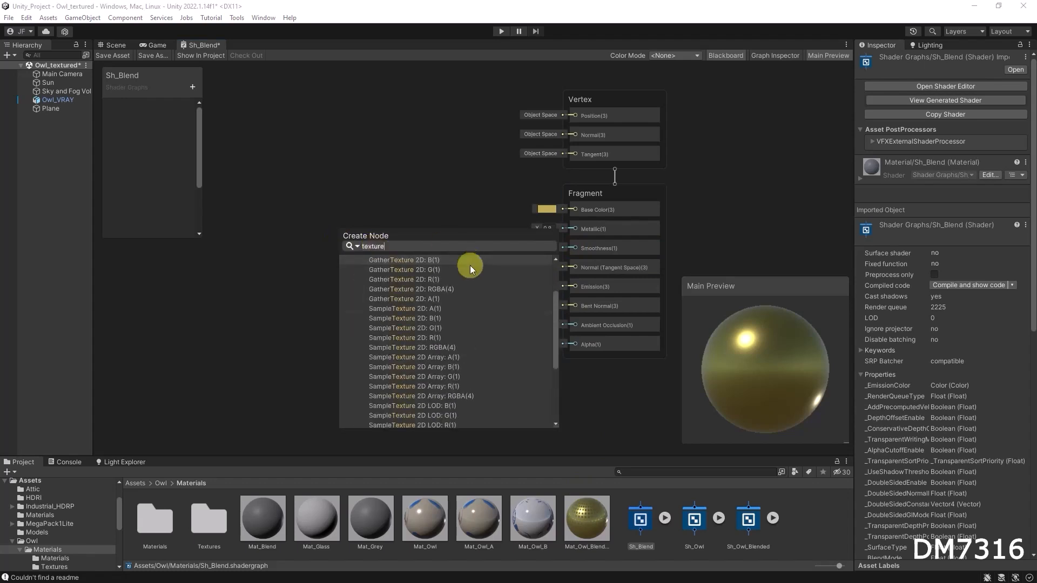
{"action": "mouse_move", "coordinate": [557, 310]}
{"action": "left_mouse_down"}
{"action": "mouse_move", "coordinate": [554, 364]}
{"action": "mouse_move", "coordinate": [564, 318]}
{"action": "left_mouse_up"}
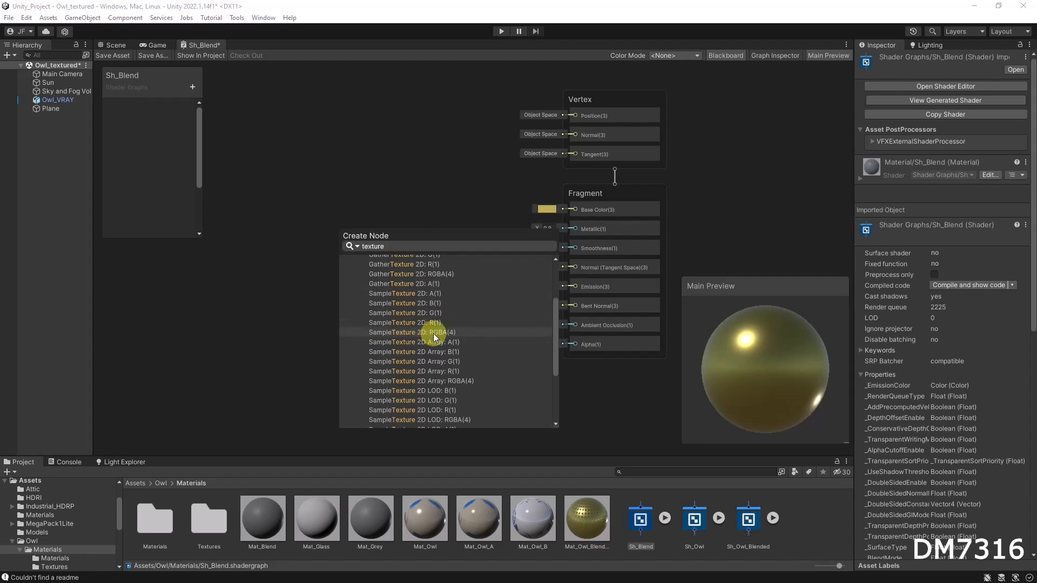
{"action": "left_click", "coordinate": [448, 332]}
{"action": "left_click", "coordinate": [433, 335]}
{"action": "left_click", "coordinate": [436, 334]}
{"action": "left_click_drag", "start_coordinate": [308, 235], "coordinate": [408, 237]}
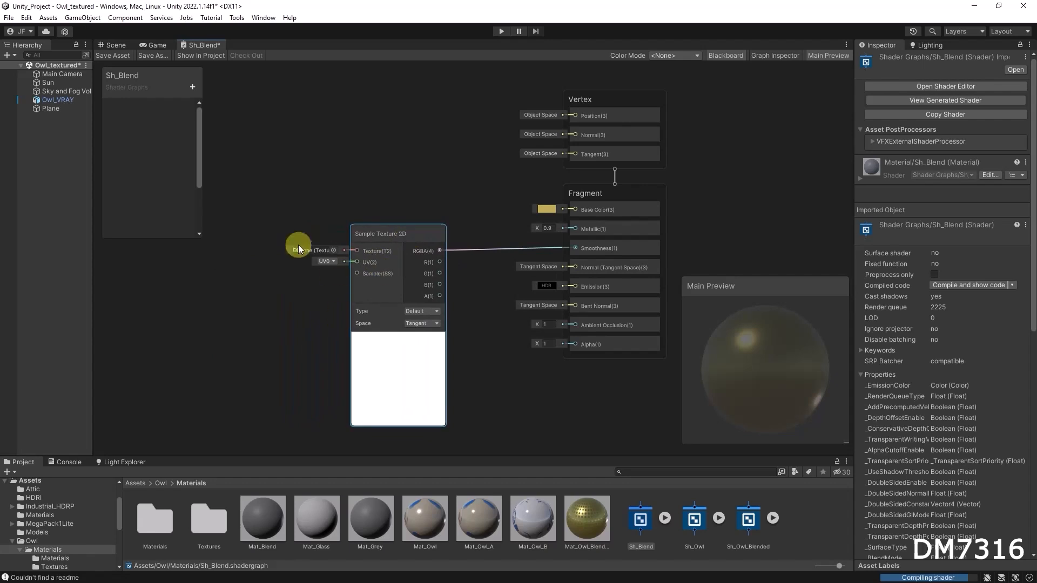
Assign the mask_circle texture to the Sample Texture 2D node and shift the node slightly away from the Fragment block.
{"action": "left_click", "coordinate": [334, 250]}
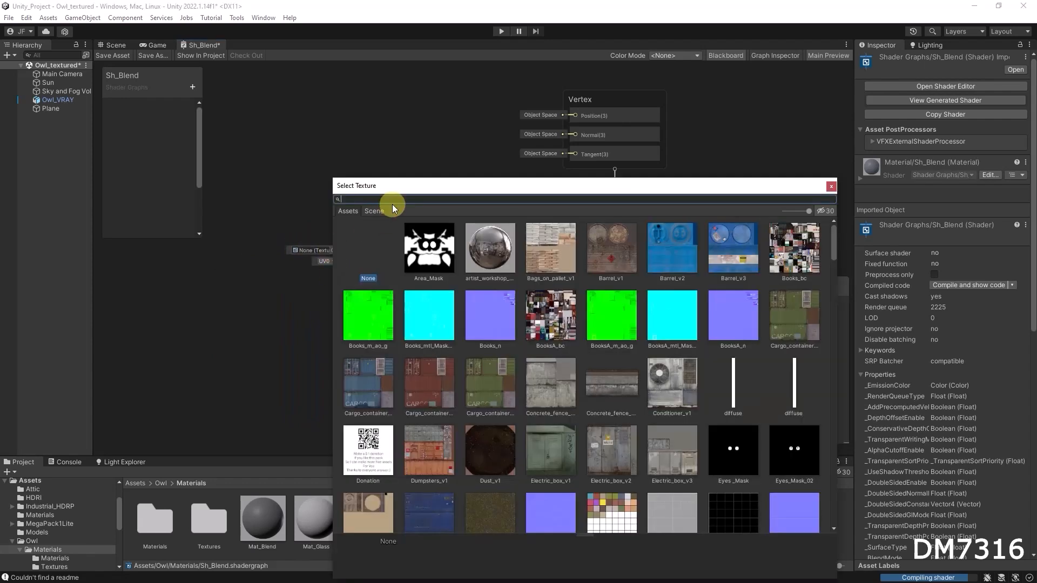
{"action": "type", "text": "cir"}
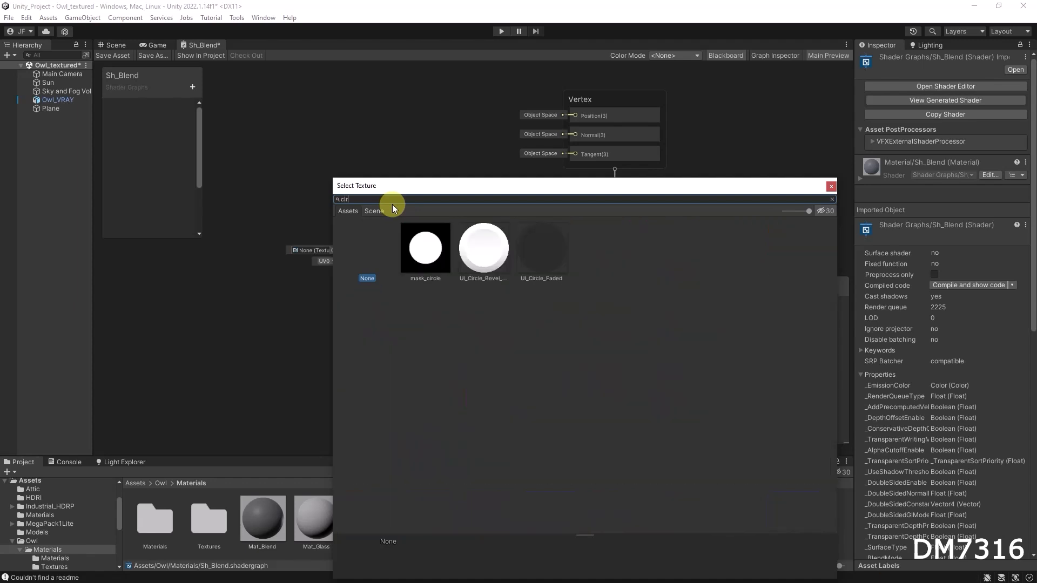
{"action": "double_click", "coordinate": [425, 248]}
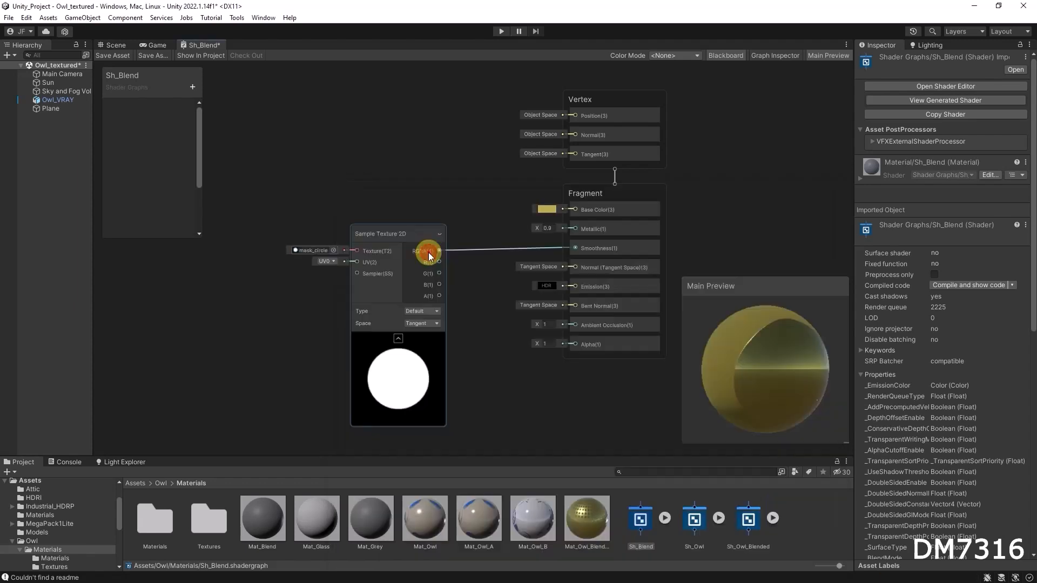
{"action": "left_click_drag", "start_coordinate": [397, 237], "coordinate": [377, 233]}
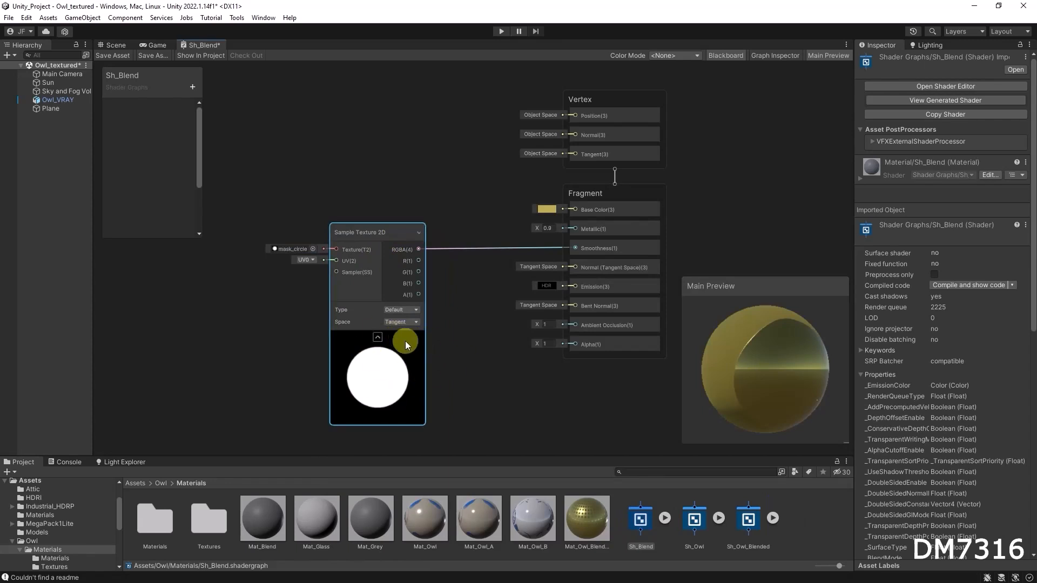
Change the main preview's shape to a cube and rotate it to show three faces.
{"action": "mouse_move", "coordinate": [759, 321]}
{"action": "left_mouse_down"}
{"action": "mouse_move", "coordinate": [751, 338]}
{"action": "mouse_move", "coordinate": [777, 345]}
{"action": "mouse_move", "coordinate": [751, 335]}
{"action": "left_mouse_up"}
{"action": "mouse_move", "coordinate": [799, 366]}
{"action": "left_mouse_down"}
{"action": "mouse_move", "coordinate": [727, 352]}
{"action": "mouse_move", "coordinate": [821, 368]}
{"action": "mouse_move", "coordinate": [721, 340]}
{"action": "mouse_move", "coordinate": [785, 359]}
{"action": "left_mouse_up"}
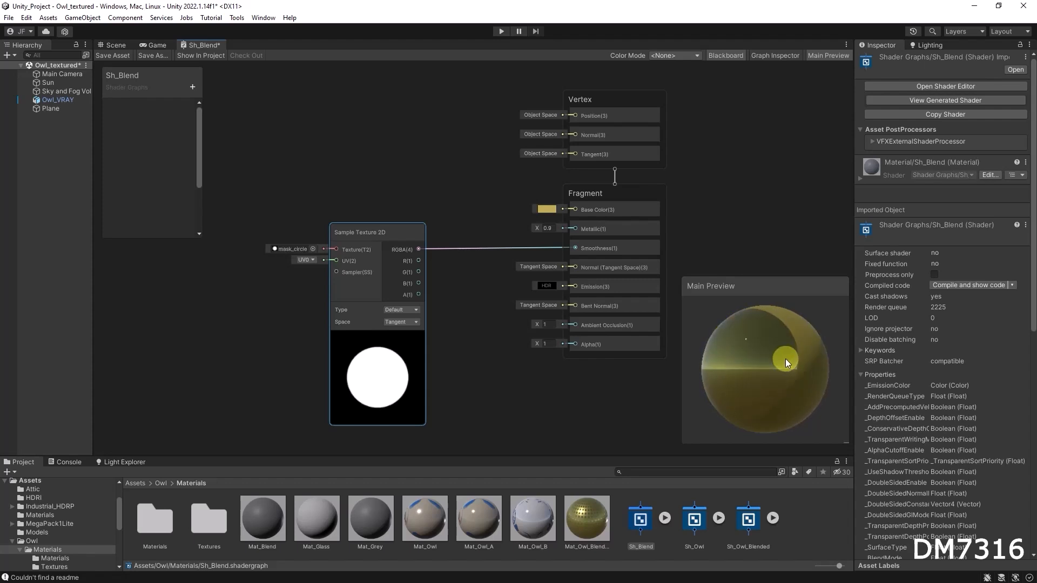
{"action": "right_click", "coordinate": [757, 337]}
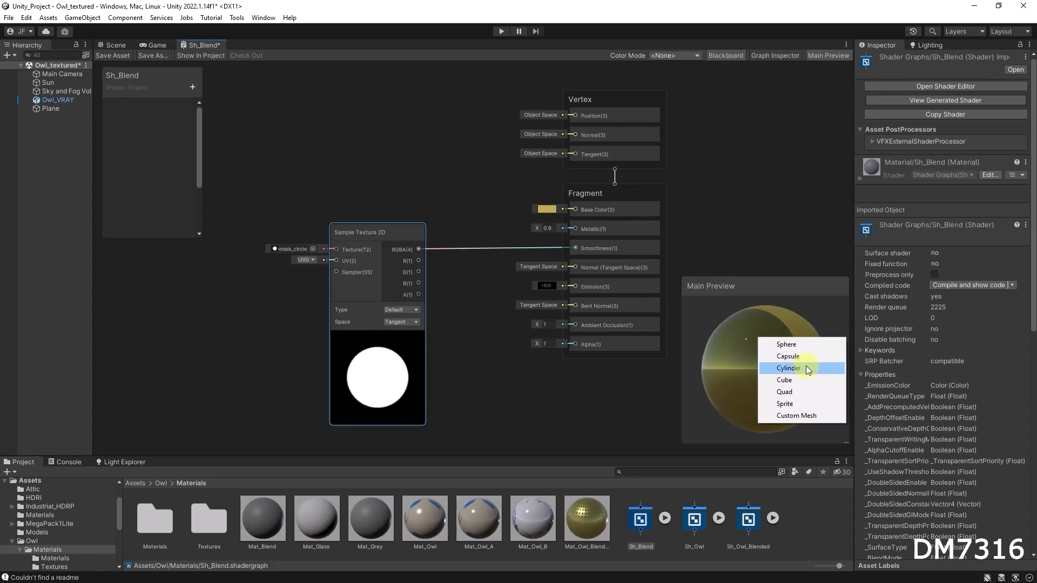
{"action": "left_click", "coordinate": [799, 381]}
{"action": "mouse_move", "coordinate": [774, 358]}
{"action": "left_mouse_down"}
{"action": "mouse_move", "coordinate": [753, 359]}
{"action": "mouse_move", "coordinate": [737, 378]}
{"action": "mouse_move", "coordinate": [770, 326]}
{"action": "mouse_move", "coordinate": [770, 364]}
{"action": "mouse_move", "coordinate": [790, 352]}
{"action": "mouse_move", "coordinate": [748, 355]}
{"action": "mouse_move", "coordinate": [799, 355]}
{"action": "mouse_move", "coordinate": [813, 381]}
{"action": "mouse_move", "coordinate": [776, 370]}
{"action": "left_mouse_up"}
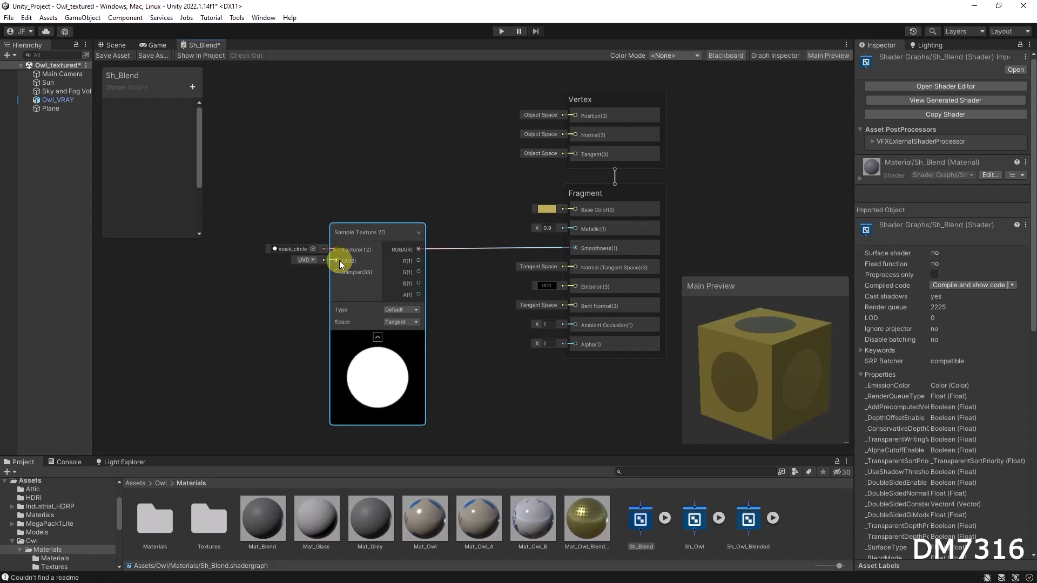
Add a Tiling And Offset node with its output connected to the UV input of the Sample Texture 2D node, and place it beside that node.
{"action": "left_click_drag", "start_coordinate": [335, 259], "coordinate": [251, 301]}
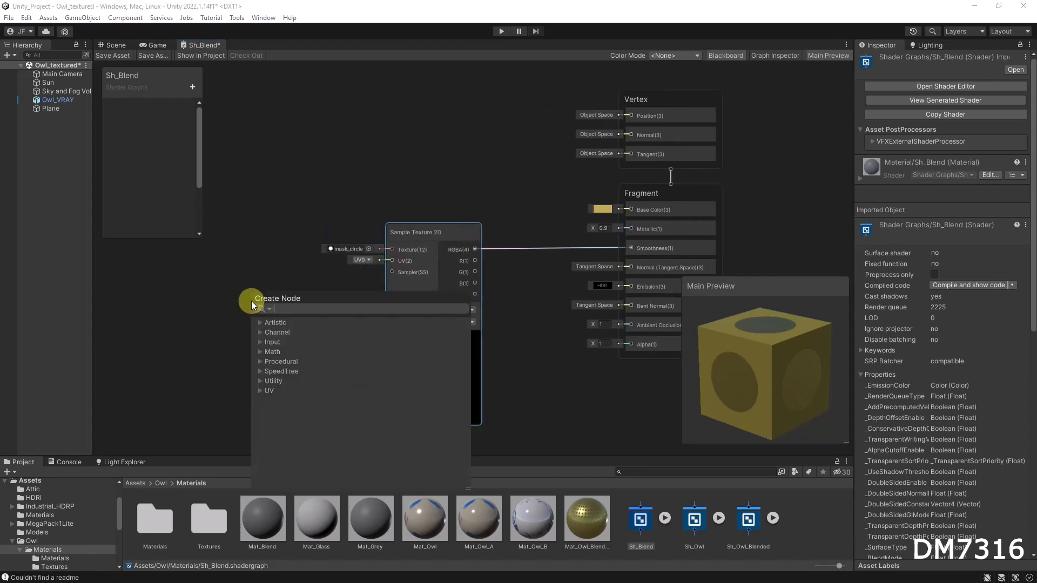
{"action": "type", "text": "tiling"}
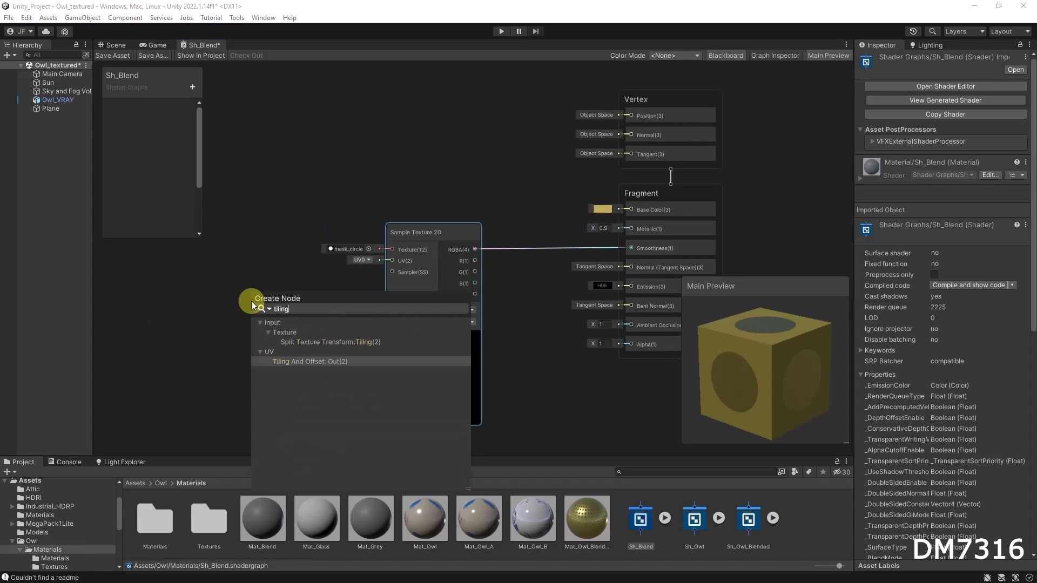
{"action": "left_click", "coordinate": [309, 360]}
{"action": "left_click_drag", "start_coordinate": [248, 290], "coordinate": [298, 282]}
Set the Tiling And Offset node's tiling to 5 on both X and Y.
{"action": "left_click", "coordinate": [173, 311]}
{"action": "type", "text": "5"}
{"action": "key", "text": "Return"}
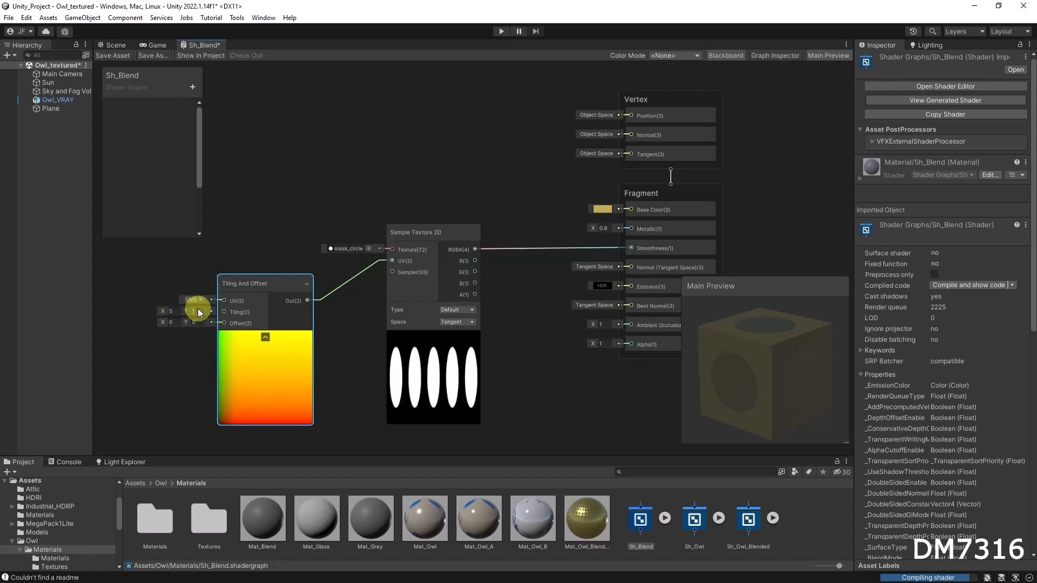
{"action": "left_click", "coordinate": [196, 311]}
{"action": "type", "text": "5"}
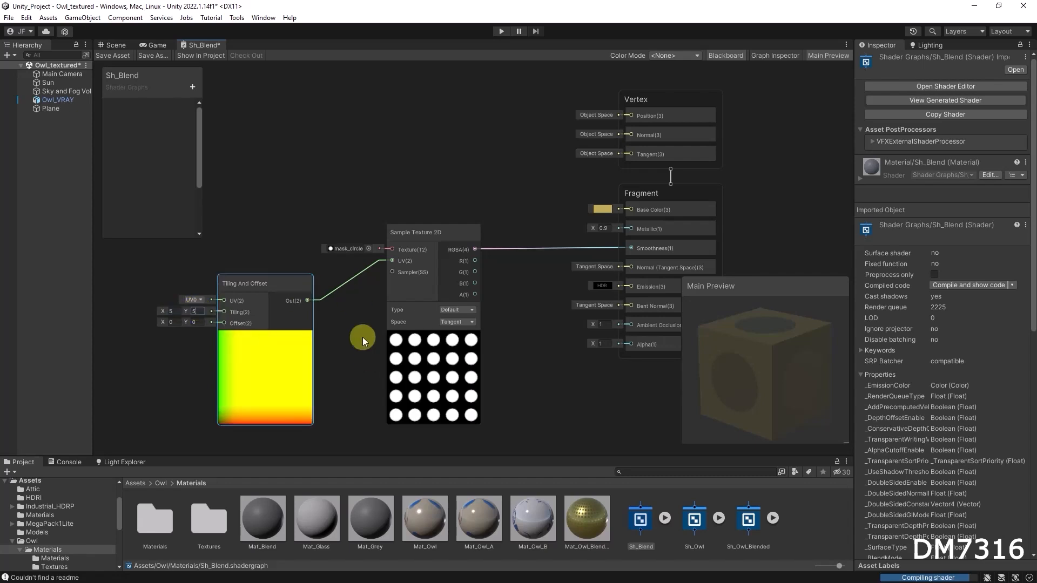
Shift the Tiling And Offset and Sample Texture 2D nodes further from the Fragment block and rotate the preview cube to inspect the dots.
{"action": "left_click_drag", "start_coordinate": [289, 290], "coordinate": [259, 290]}
{"action": "left_click_drag", "start_coordinate": [436, 231], "coordinate": [414, 237]}
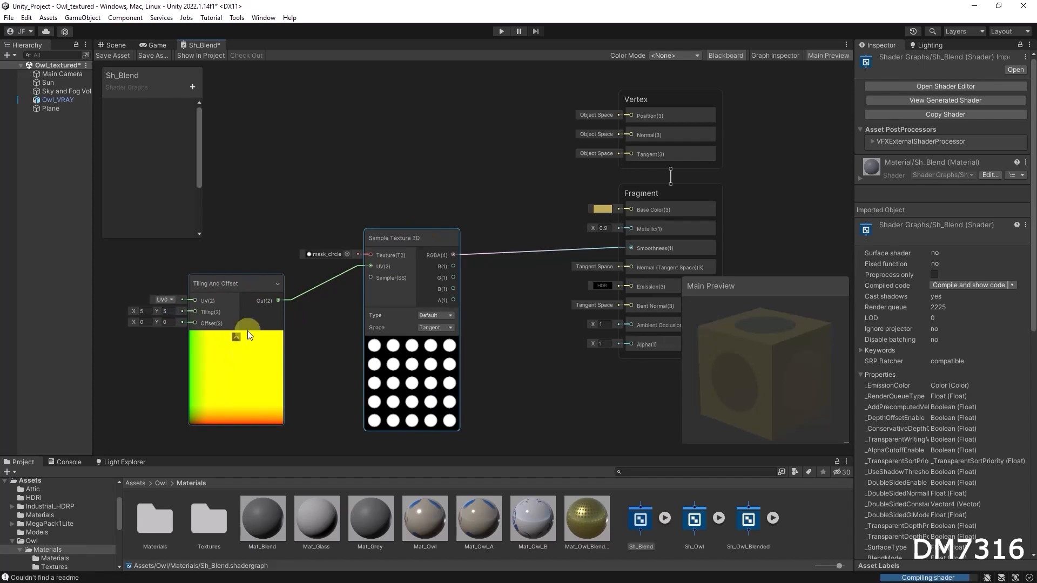
{"action": "left_click_drag", "start_coordinate": [798, 375], "coordinate": [751, 347]}
{"action": "left_click_drag", "start_coordinate": [768, 354], "coordinate": [761, 362]}
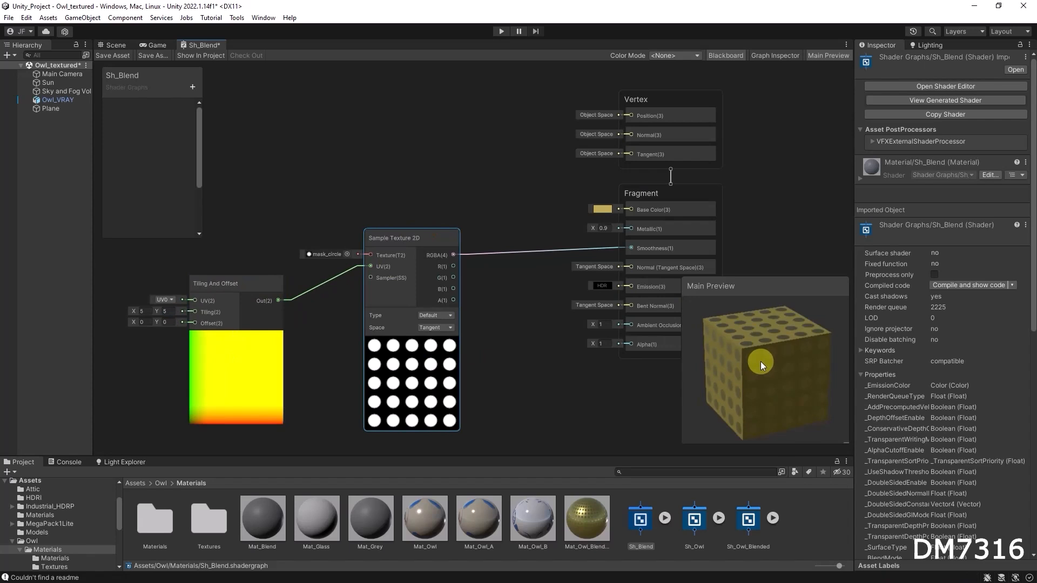
Change the main preview to the custom Owl mesh and rotate it.
{"action": "right_click", "coordinate": [762, 341]}
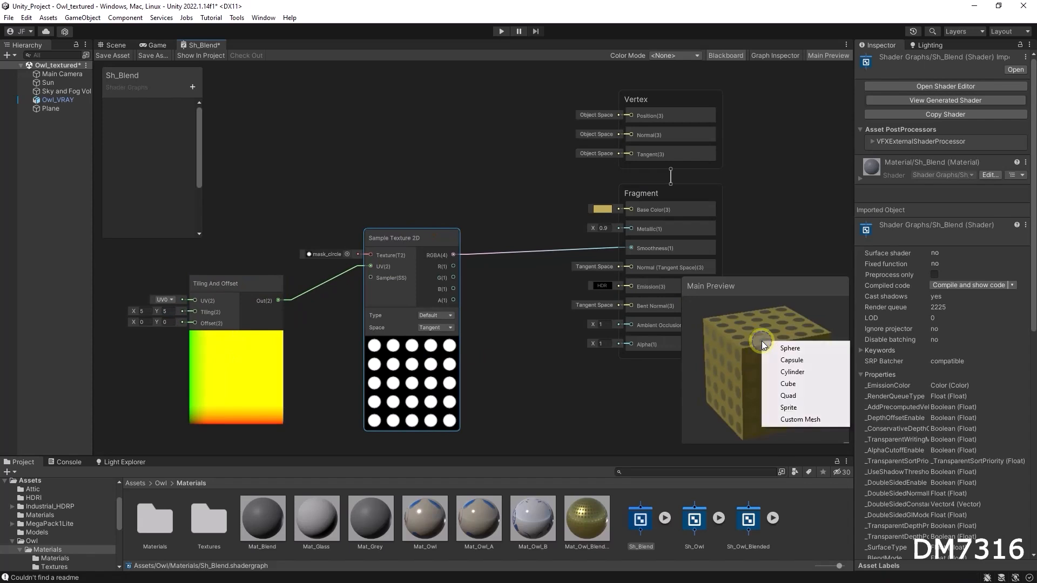
{"action": "left_click", "coordinate": [805, 420]}
{"action": "type", "text": "owl"}
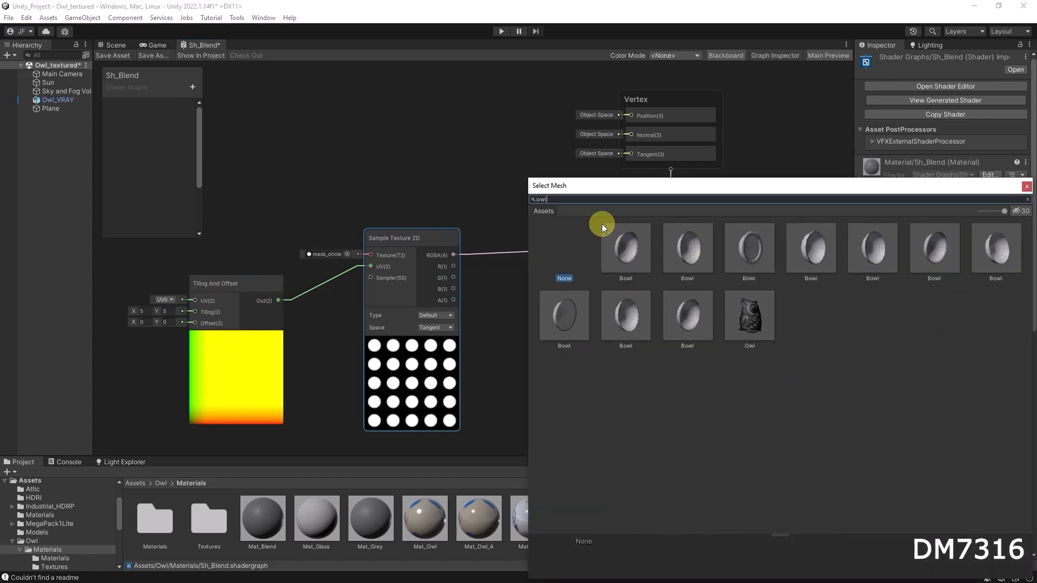
{"action": "left_click", "coordinate": [760, 312]}
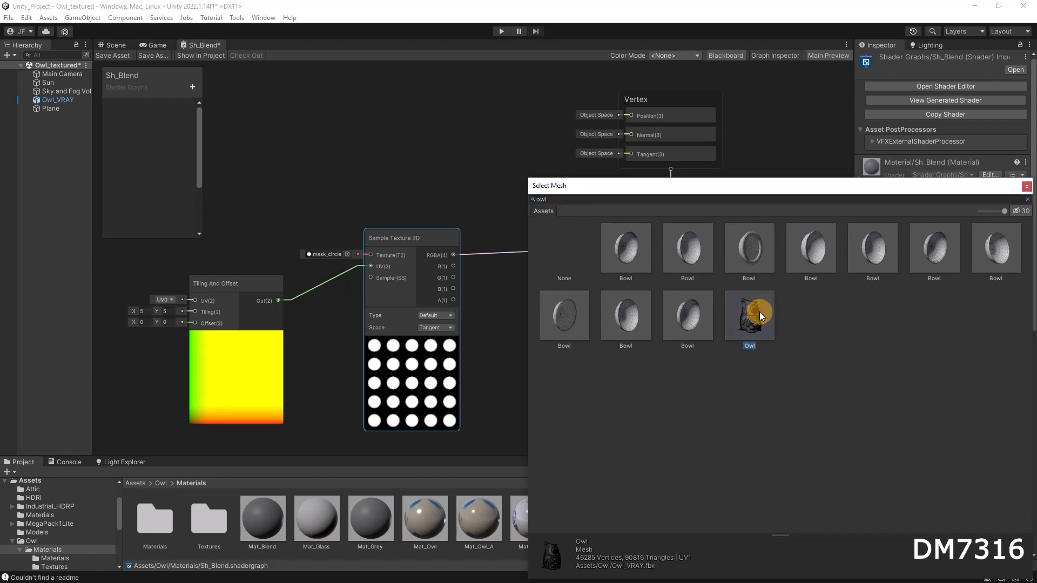
{"action": "double_click", "coordinate": [759, 312]}
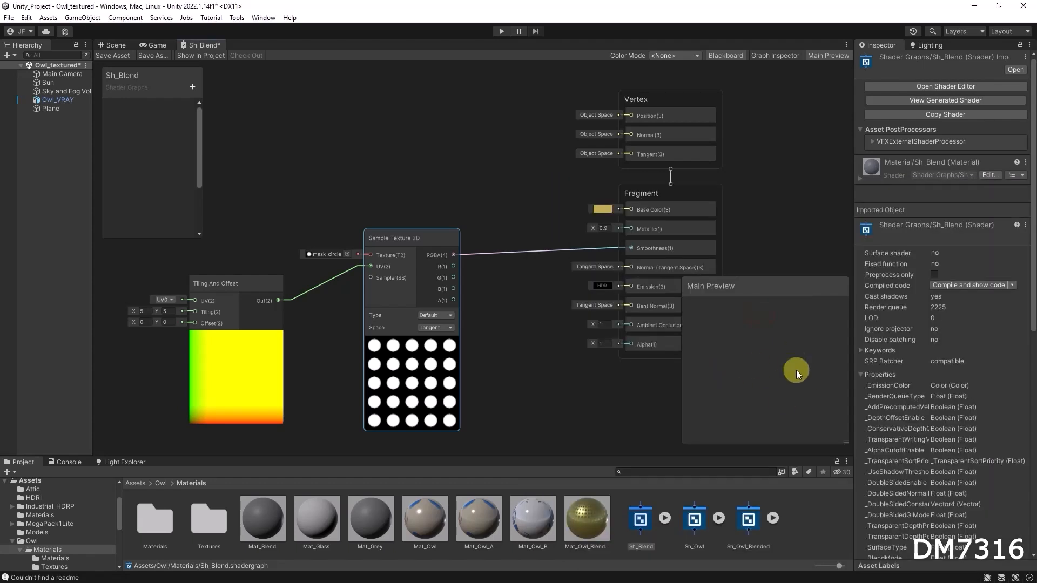
{"action": "mouse_move", "coordinate": [750, 345]}
{"action": "left_mouse_down"}
{"action": "mouse_move", "coordinate": [670, 364]}
{"action": "mouse_move", "coordinate": [732, 368]}
{"action": "mouse_move", "coordinate": [707, 372]}
{"action": "mouse_move", "coordinate": [745, 357]}
{"action": "mouse_move", "coordinate": [731, 351]}
{"action": "left_mouse_up"}
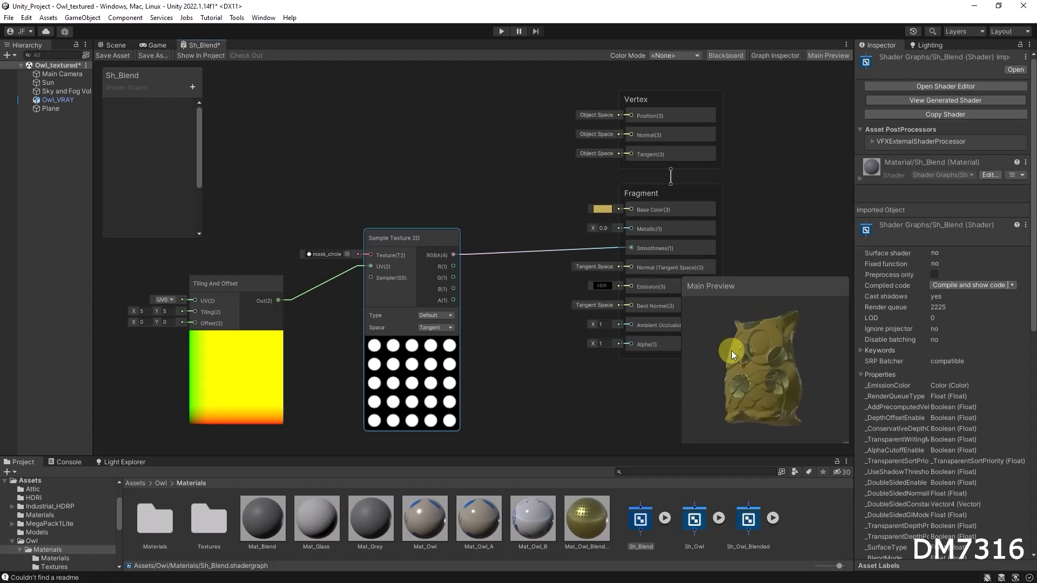
Set the Tiling And Offset node's tiling to 15 on both X and Y, and turn the owl preview to check the dots.
{"action": "left_click", "coordinate": [142, 311]}
{"action": "type", "text": "15"}
{"action": "left_click", "coordinate": [166, 311]}
{"action": "type", "text": "15"}
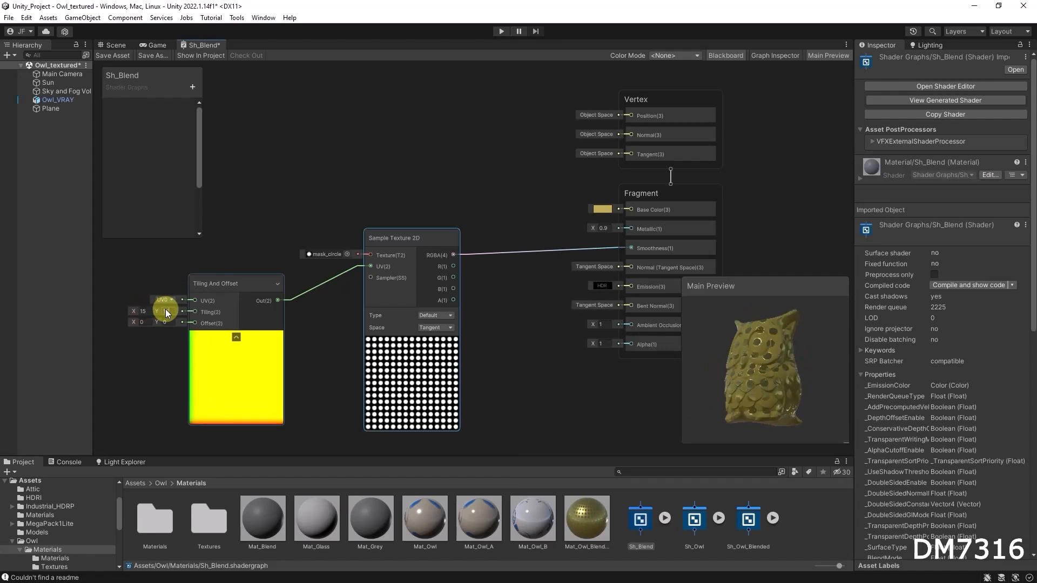
{"action": "left_click_drag", "start_coordinate": [811, 384], "coordinate": [783, 377]}
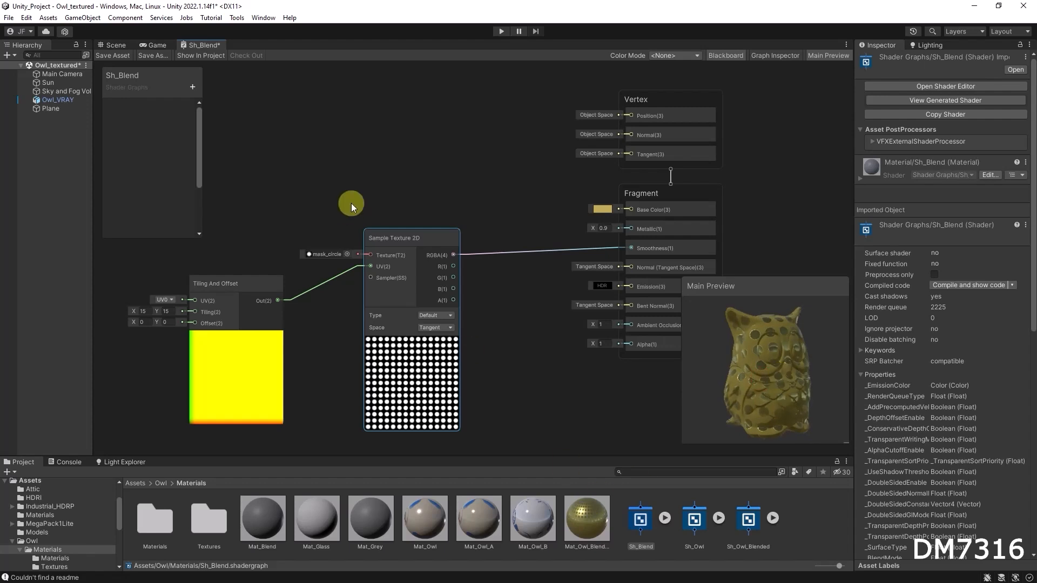
Save the Sh_Blend shader graph and inspect the dotted owl in the scene from different angles.
{"action": "left_click", "coordinate": [114, 45]}
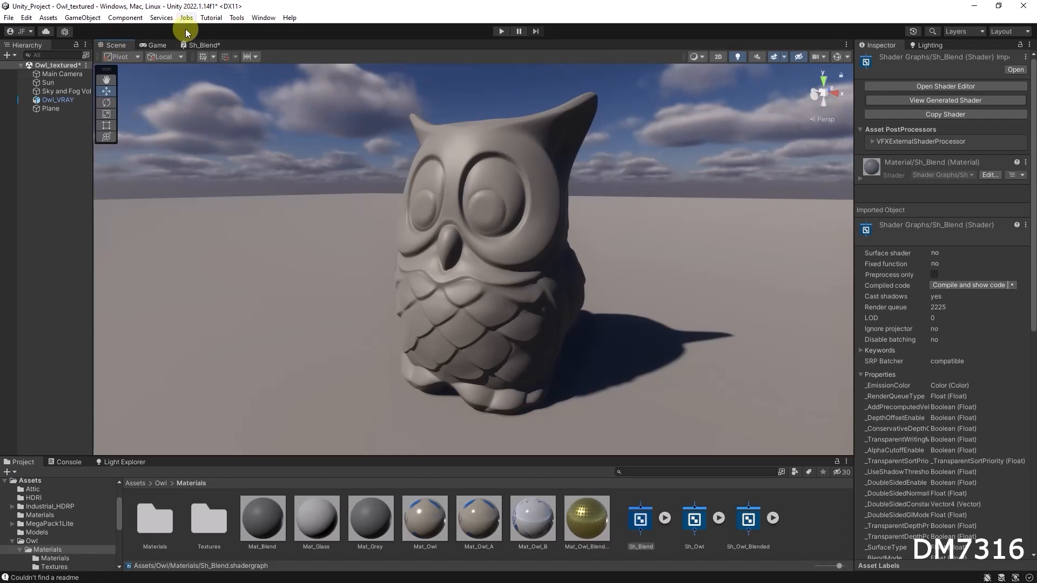
{"action": "left_click", "coordinate": [203, 45]}
{"action": "left_click", "coordinate": [120, 56]}
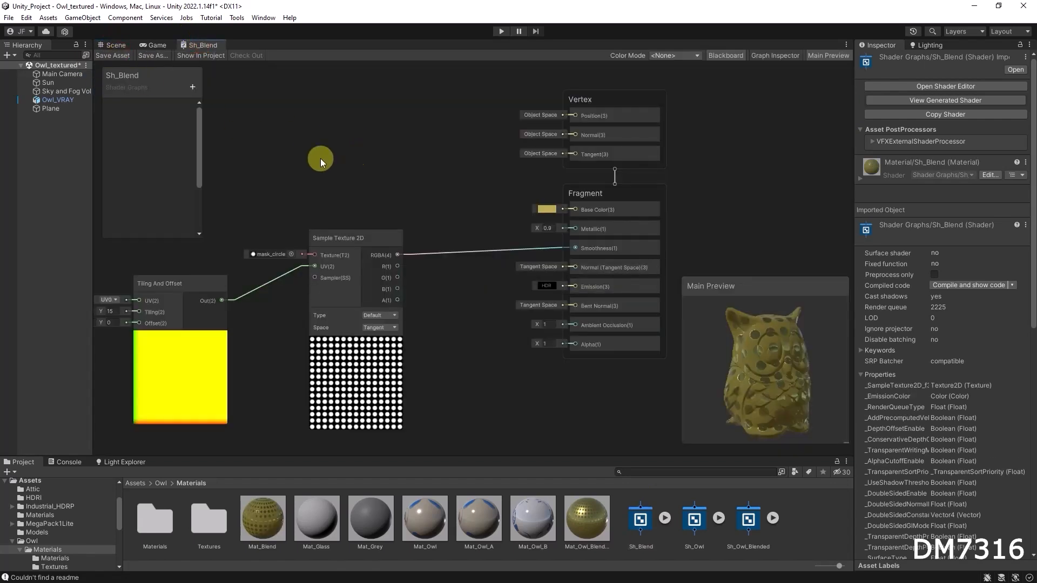
{"action": "left_click", "coordinate": [114, 46]}
{"action": "left_click_drag", "start_coordinate": [439, 259], "coordinate": [476, 255], "text": "alt"}
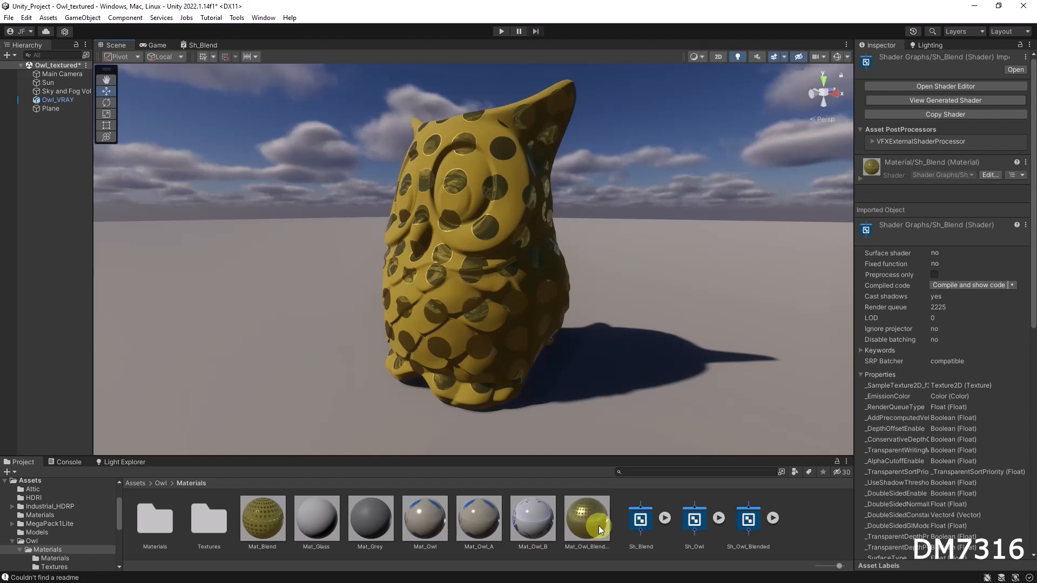
{"action": "mouse_move", "coordinate": [838, 565]}
{"action": "left_mouse_down"}
{"action": "mouse_move", "coordinate": [856, 564]}
{"action": "mouse_move", "coordinate": [837, 566]}
{"action": "left_mouse_up"}
{"action": "left_click_drag", "start_coordinate": [503, 335], "coordinate": [498, 182], "text": "alt"}
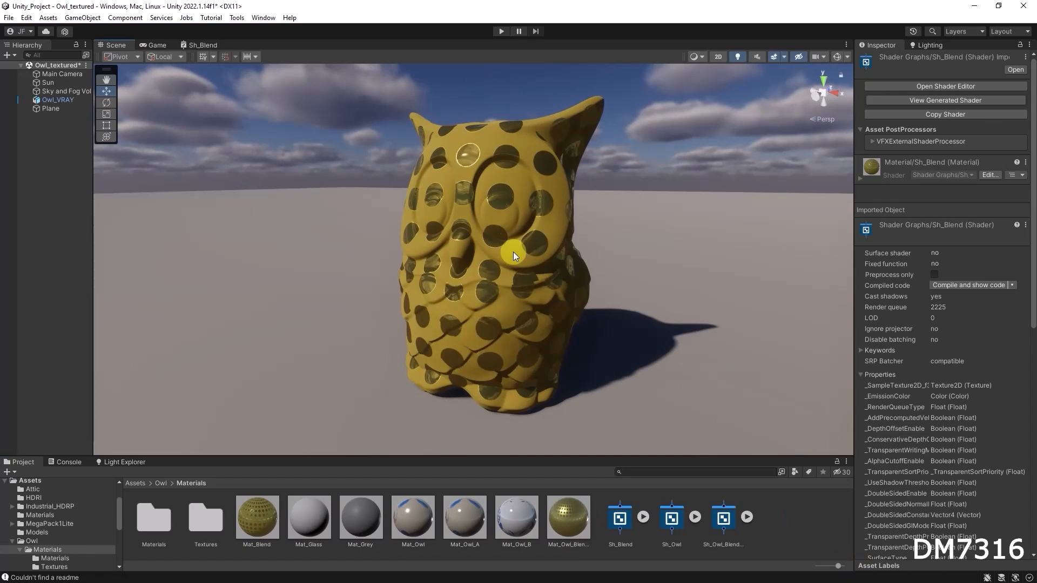
Add a Blend node to the Sh_Blend graph and arrange it above and beside the Sample Texture 2D node.
{"action": "left_click", "coordinate": [204, 45]}
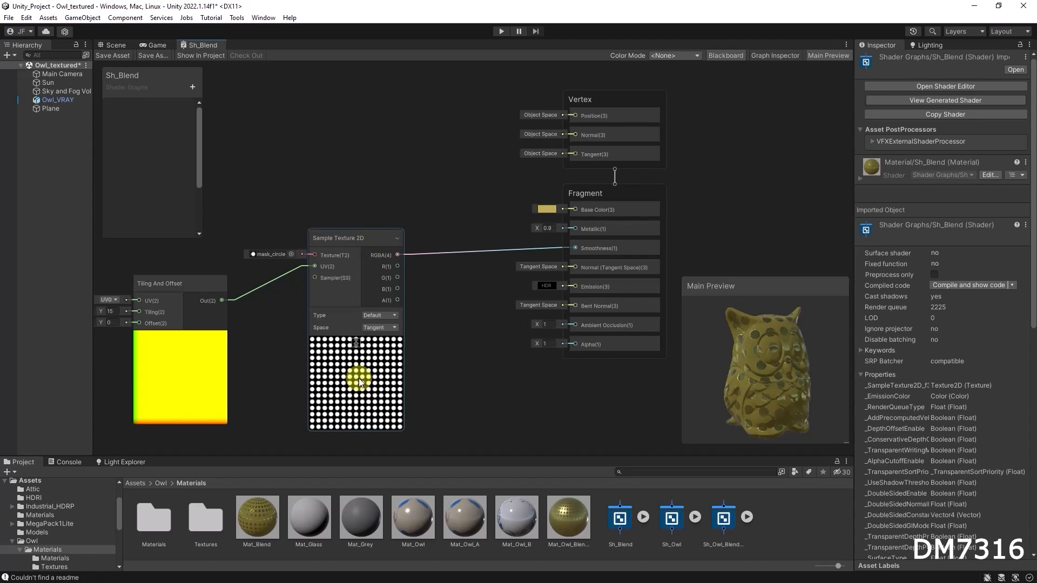
{"action": "right_click", "coordinate": [368, 117]}
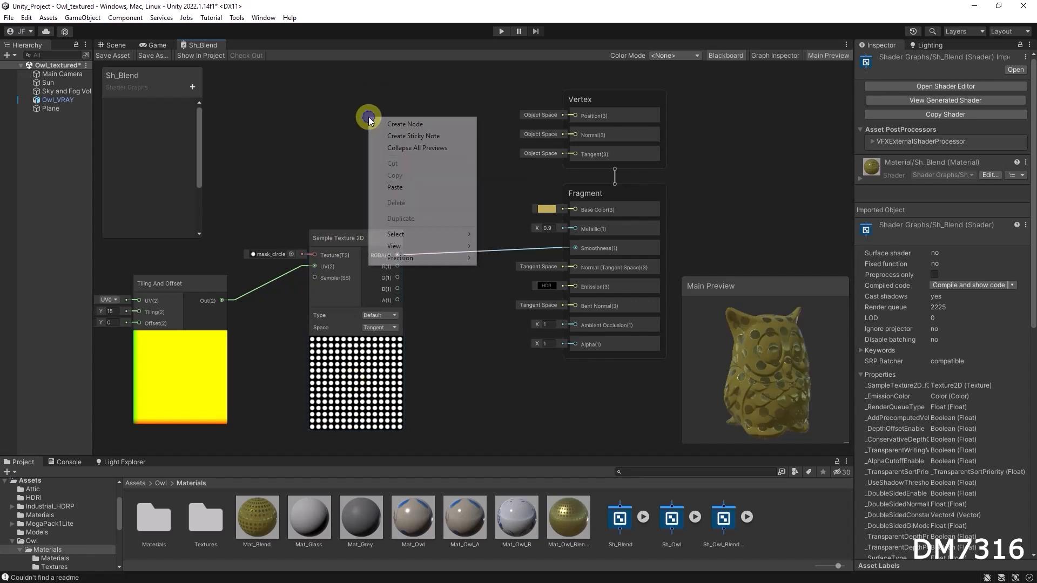
{"action": "left_click", "coordinate": [403, 124]}
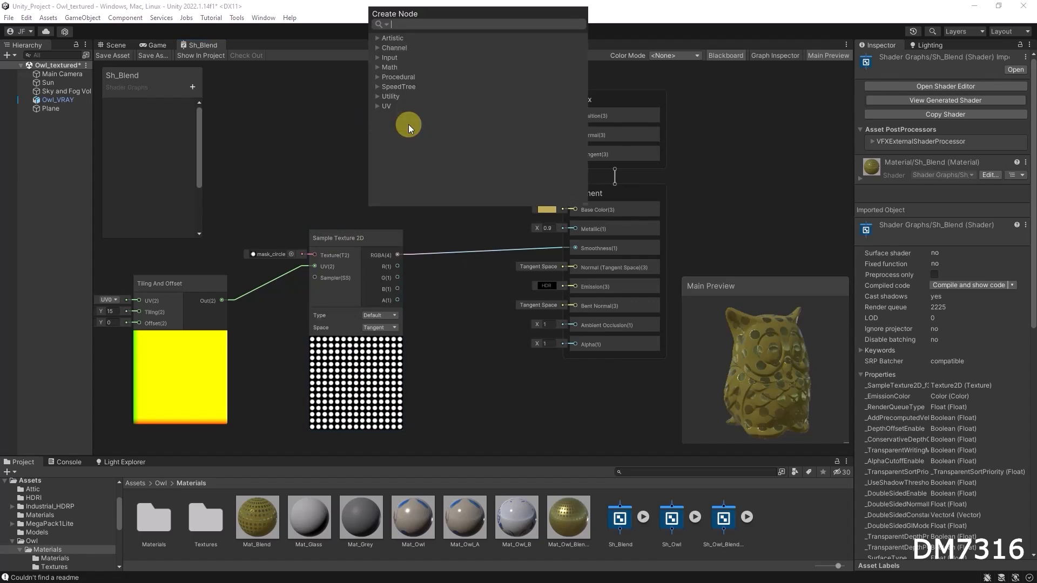
{"action": "type", "text": "blend"}
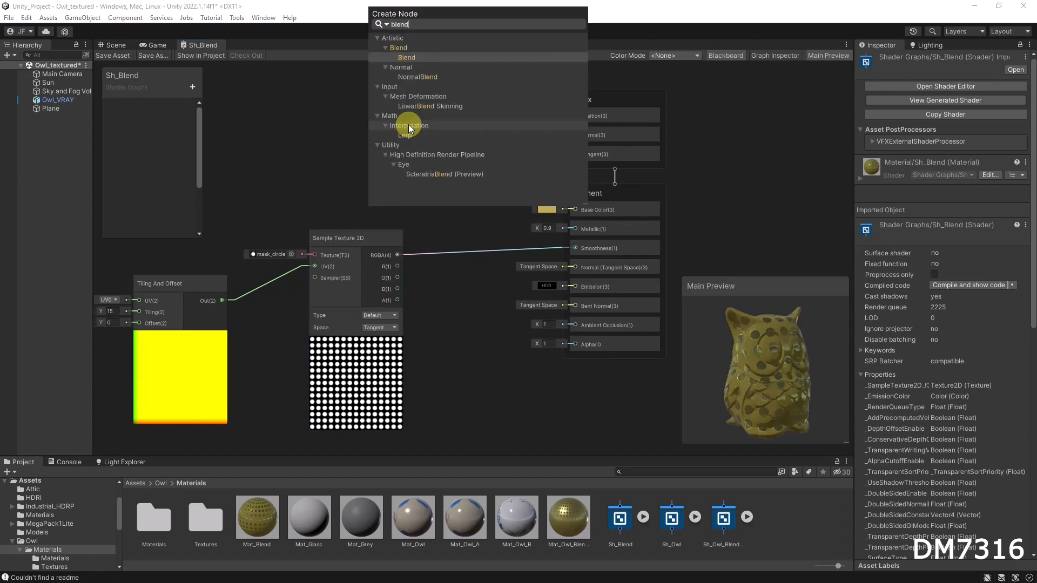
{"action": "double_click", "coordinate": [414, 57]}
{"action": "left_click_drag", "start_coordinate": [418, 139], "coordinate": [418, 124]}
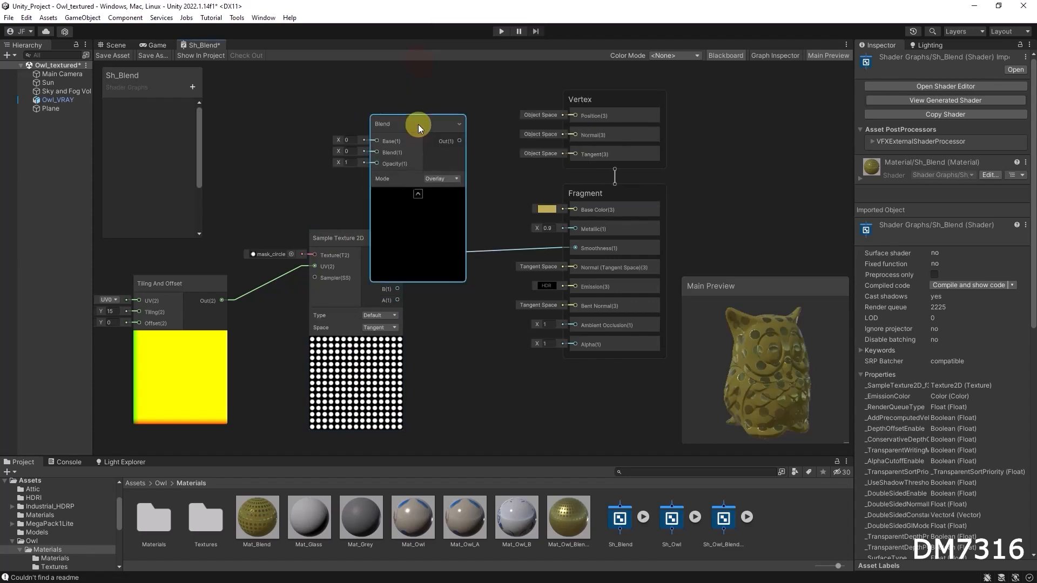
{"action": "left_click_drag", "start_coordinate": [328, 235], "coordinate": [279, 258]}
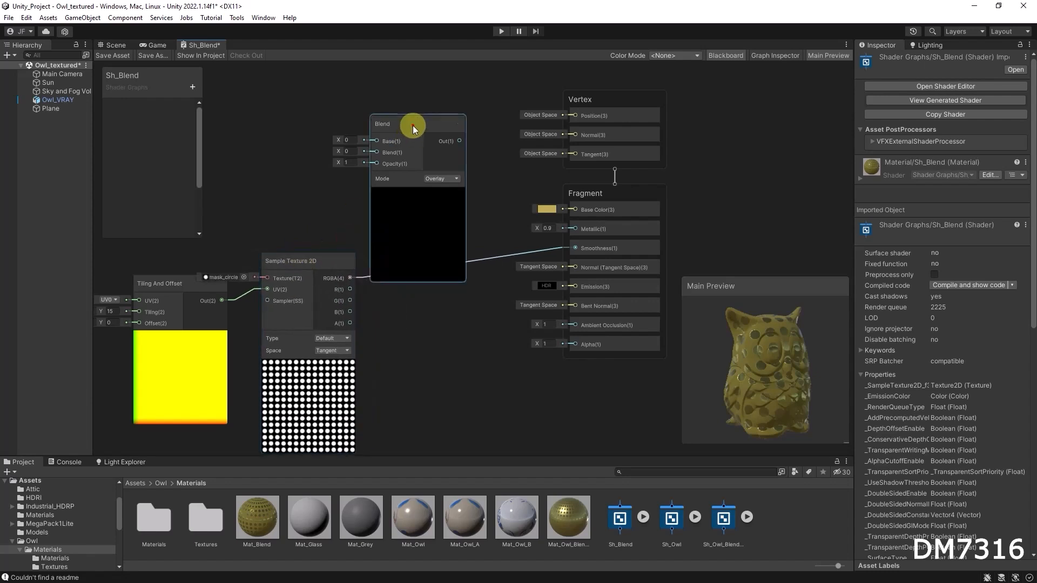
{"action": "left_click_drag", "start_coordinate": [413, 125], "coordinate": [431, 131]}
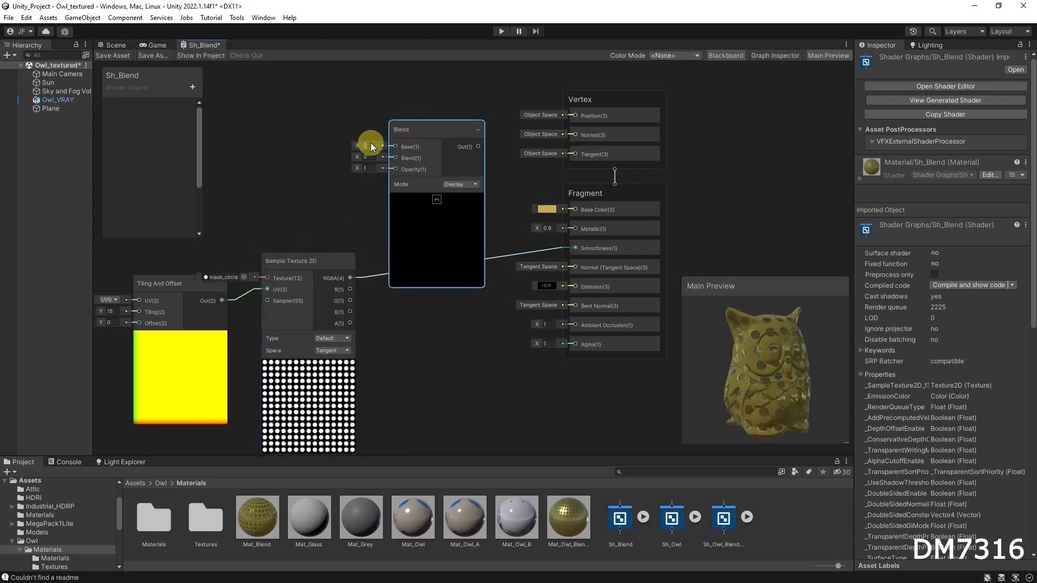
Set the Blend node's Base value to 0.2 and its Blend value to 0.8.
{"action": "left_click", "coordinate": [370, 144]}
{"action": "type", "text": "0.2"}
{"action": "left_click", "coordinate": [365, 157]}
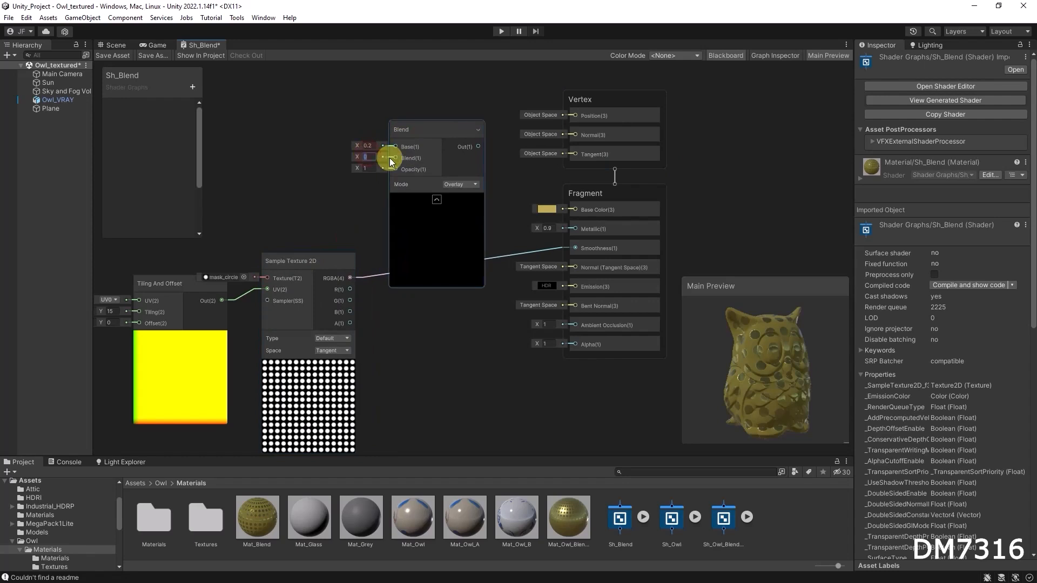
{"action": "type", "text": ".8"}
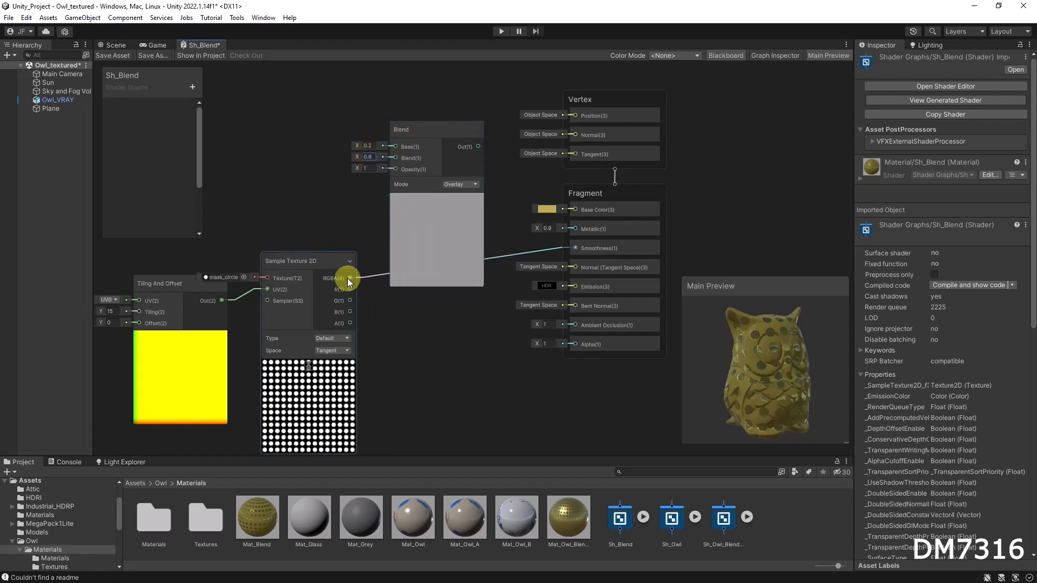
Connect the Sample Texture 2D RGBA output to the Blend node's Opacity and the Blend output to Smoothness, placing the Blend node between them.
{"action": "left_click_drag", "start_coordinate": [349, 278], "coordinate": [397, 170]}
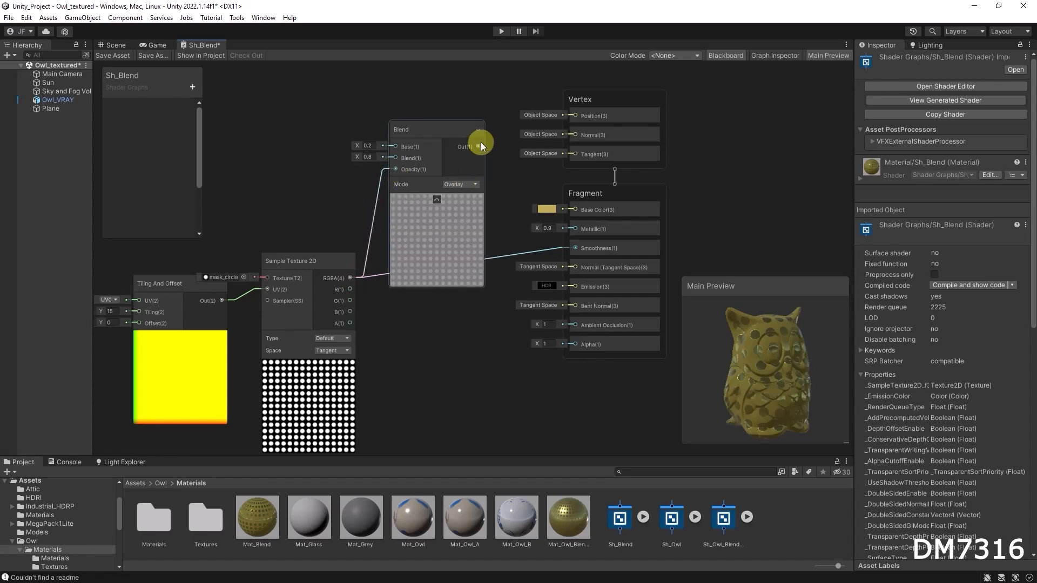
{"action": "left_click_drag", "start_coordinate": [477, 146], "coordinate": [495, 146]}
{"action": "left_click_drag", "start_coordinate": [508, 225], "coordinate": [575, 248]}
{"action": "left_click_drag", "start_coordinate": [434, 133], "coordinate": [433, 222]}
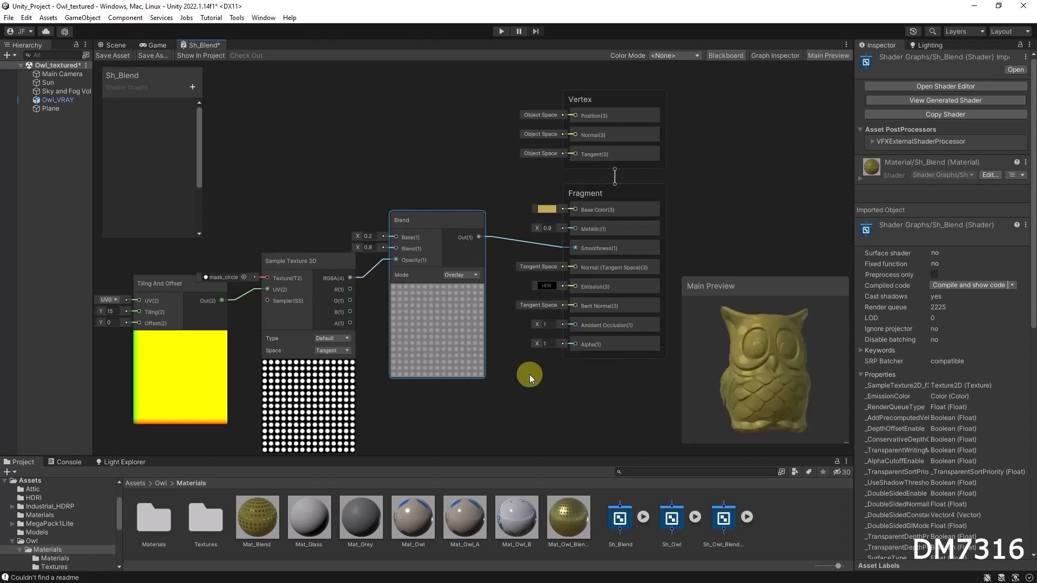
{"action": "mouse_move", "coordinate": [718, 352]}
{"action": "left_mouse_down"}
{"action": "mouse_move", "coordinate": [849, 370]}
{"action": "mouse_move", "coordinate": [724, 357]}
{"action": "left_mouse_up"}
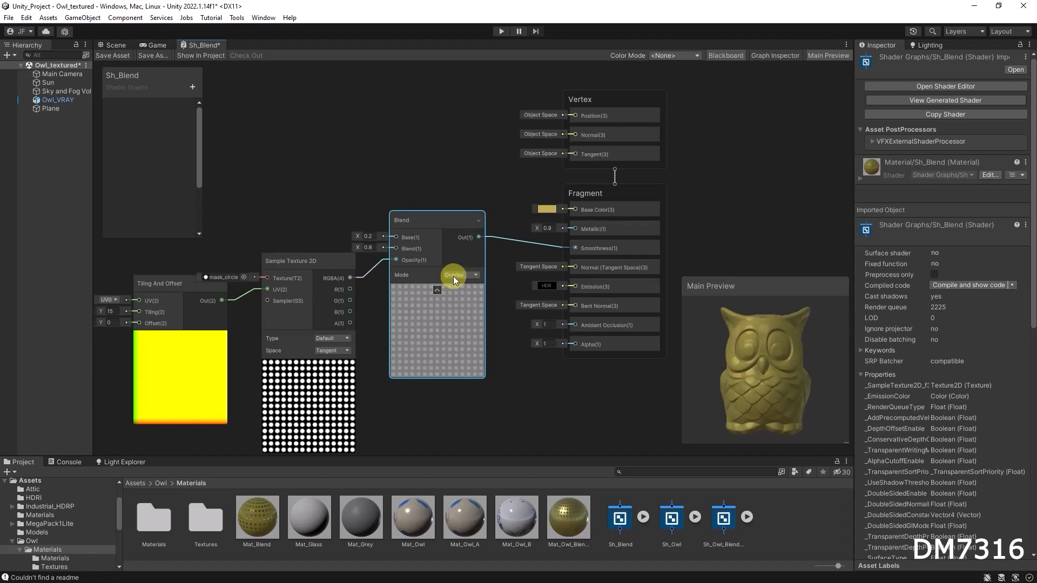
Set the Blend node's mode to Overwrite and rotate the owl preview to check the finish.
{"action": "left_click", "coordinate": [463, 275]}
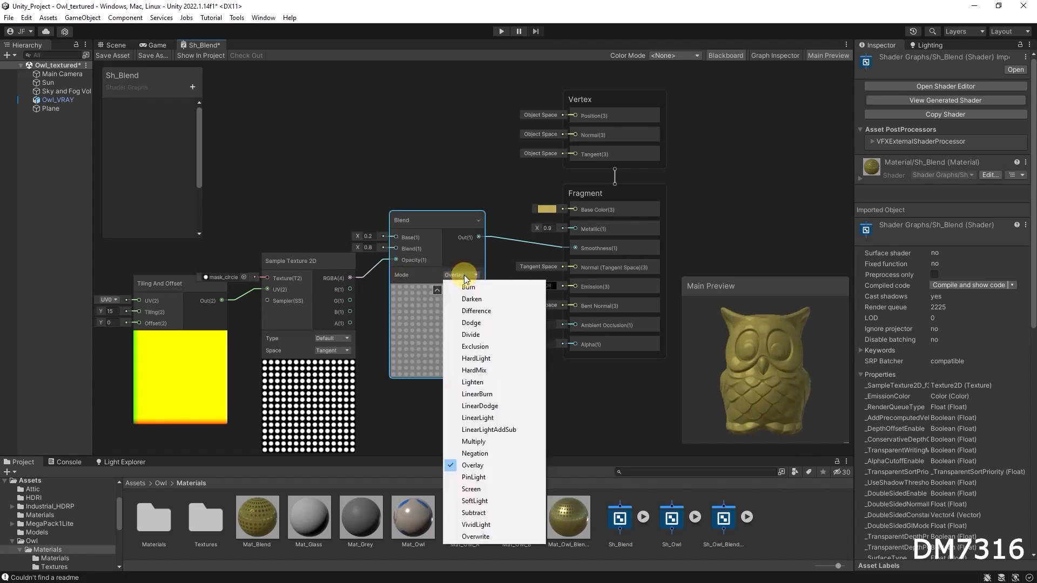
{"action": "left_click", "coordinate": [492, 538]}
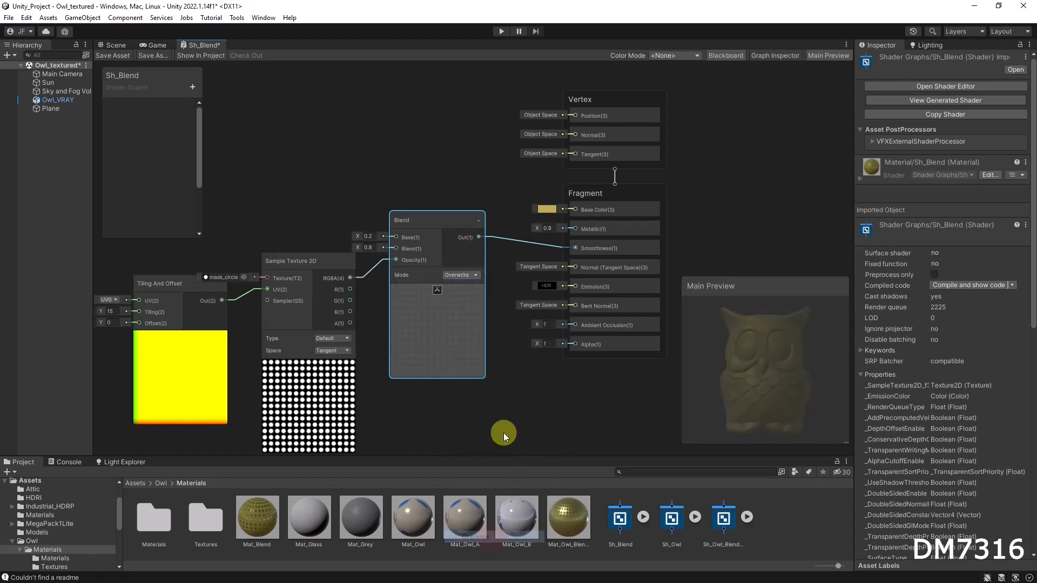
{"action": "left_click", "coordinate": [755, 364]}
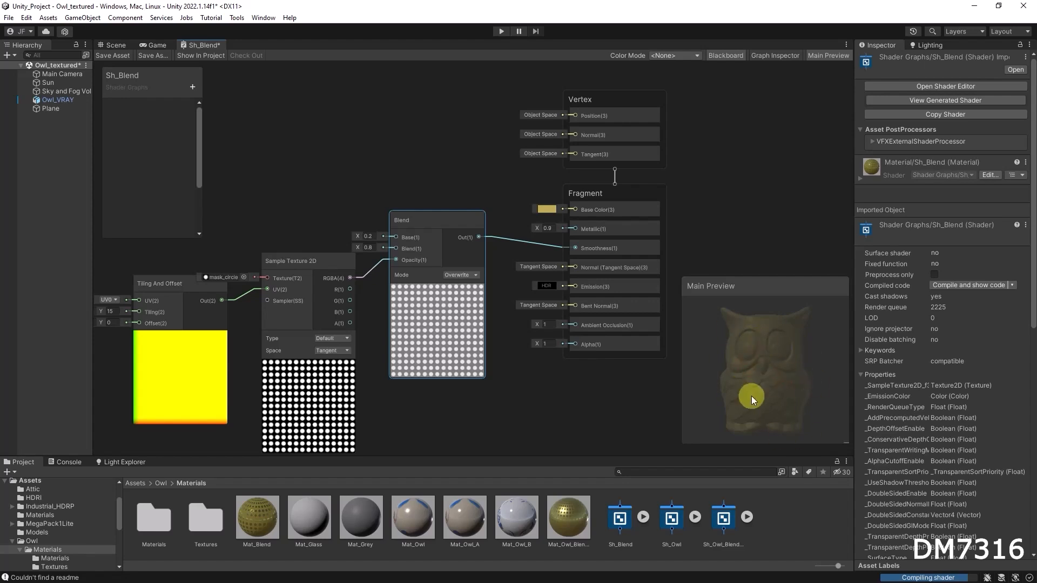
{"action": "mouse_move", "coordinate": [750, 396]}
{"action": "left_mouse_down"}
{"action": "mouse_move", "coordinate": [727, 408]}
{"action": "mouse_move", "coordinate": [747, 384]}
{"action": "left_mouse_up"}
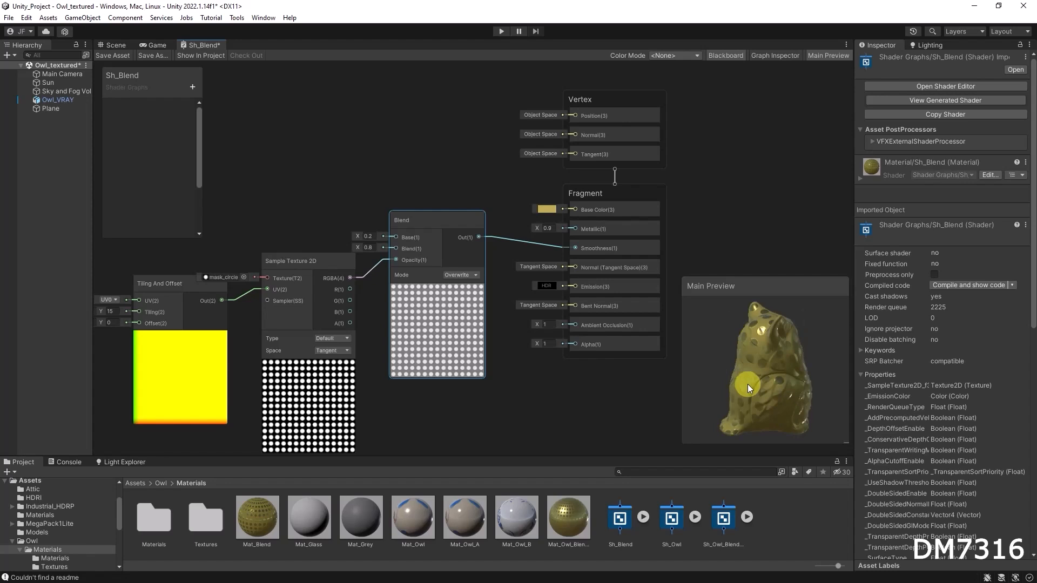
{"action": "left_click_drag", "start_coordinate": [814, 389], "coordinate": [760, 384]}
Save the shader graph with the blended smoothness and orbit around the owl in the scene.
{"action": "left_click", "coordinate": [115, 55]}
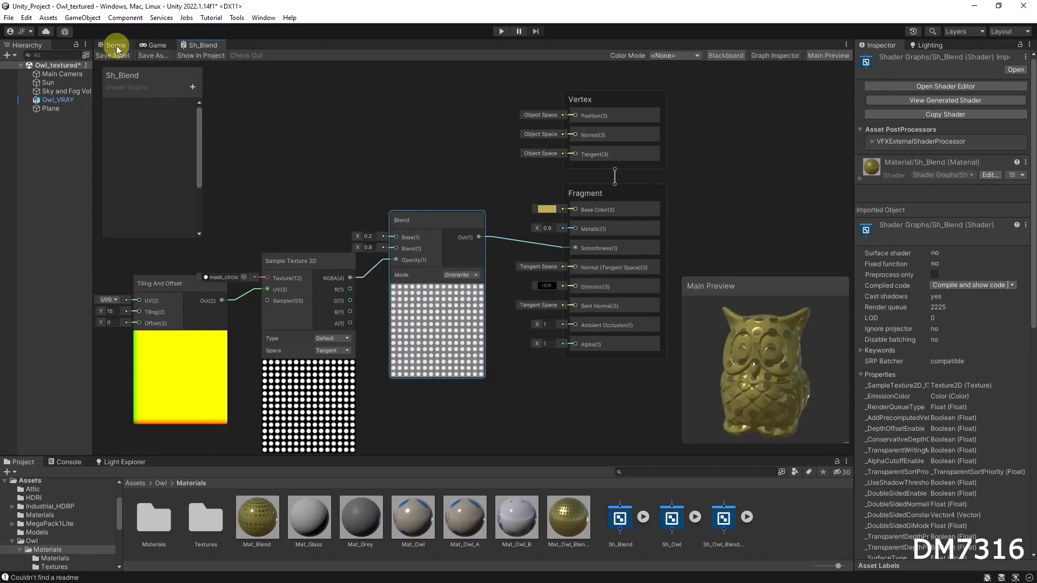
{"action": "left_click", "coordinate": [117, 47]}
{"action": "left_click_drag", "start_coordinate": [534, 272], "coordinate": [669, 277], "text": "alt"}
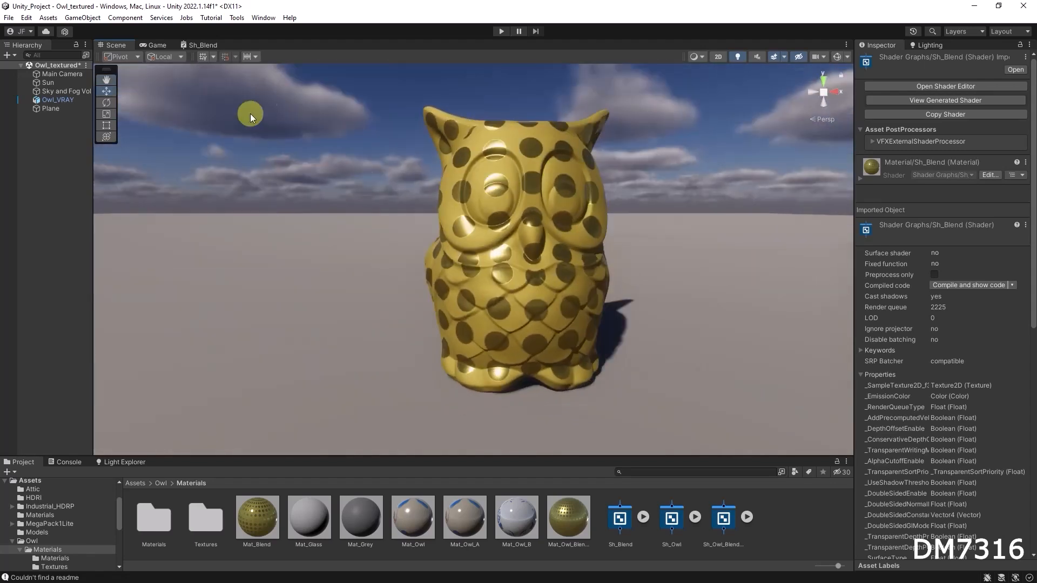
Set the Blend node's Base value to 0.5, save the shader graph, and orbit around the owl in the scene to check the finish.
{"action": "left_click", "coordinate": [200, 45]}
{"action": "left_click", "coordinate": [367, 236]}
{"action": "type", "text": "0.5"}
{"action": "left_click", "coordinate": [113, 55]}
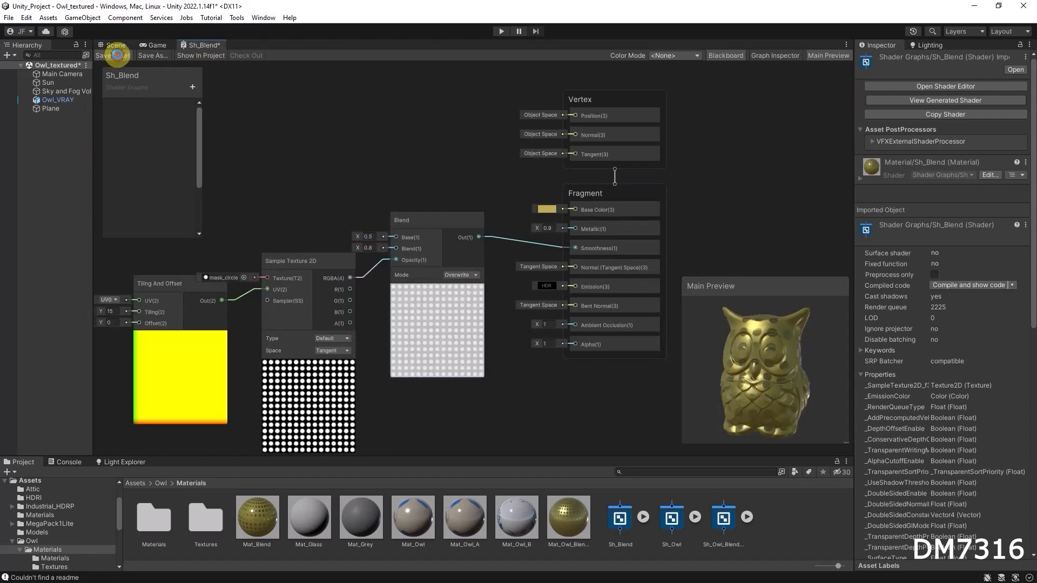
{"action": "left_click", "coordinate": [115, 45]}
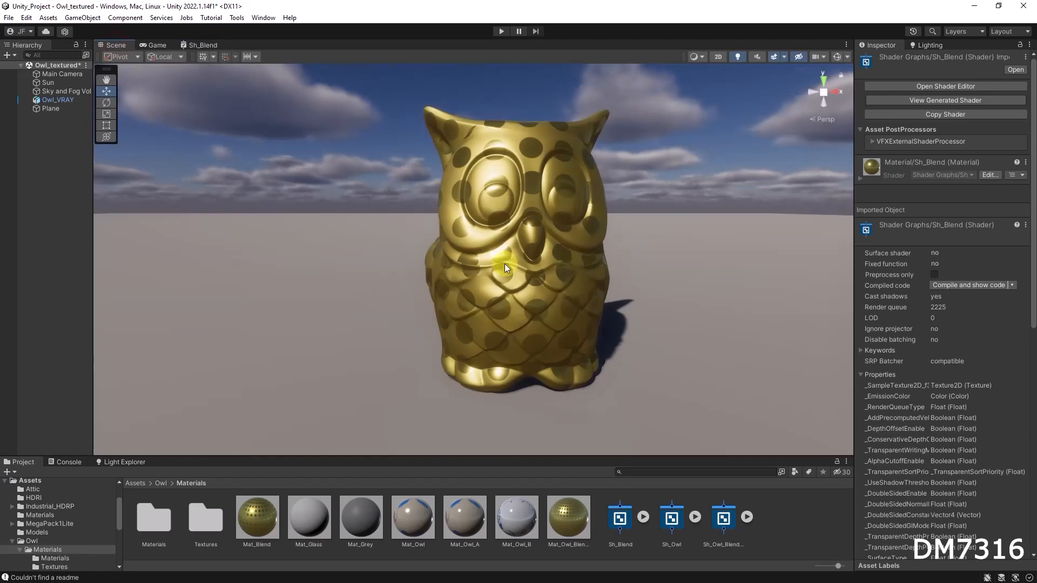
{"action": "left_click_drag", "start_coordinate": [574, 226], "coordinate": [506, 241], "text": "alt"}
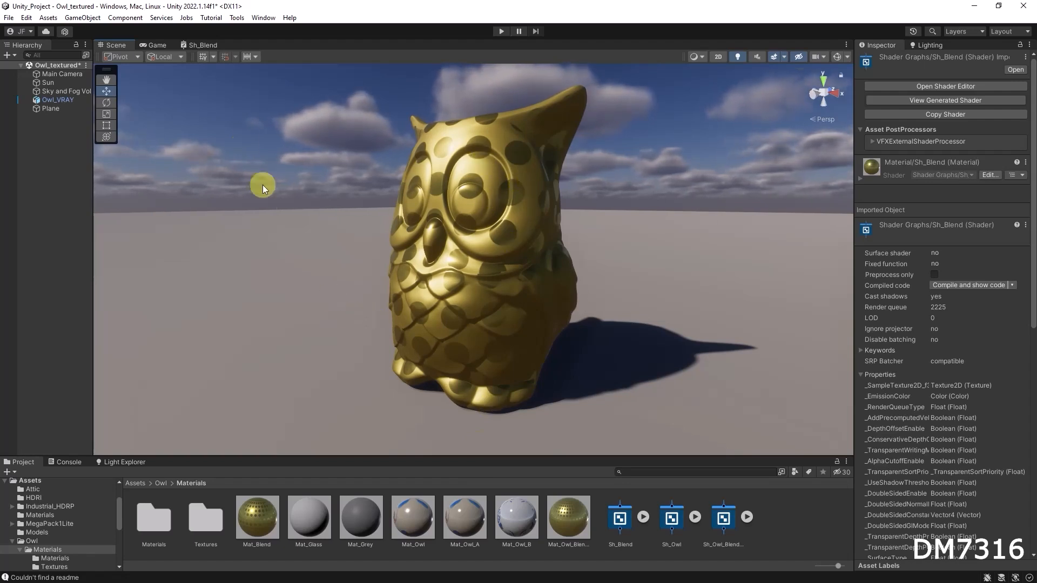
Review the Sh_Blend node layout and examine which properties the Mat_Blend material exposes.
{"action": "left_click", "coordinate": [204, 46]}
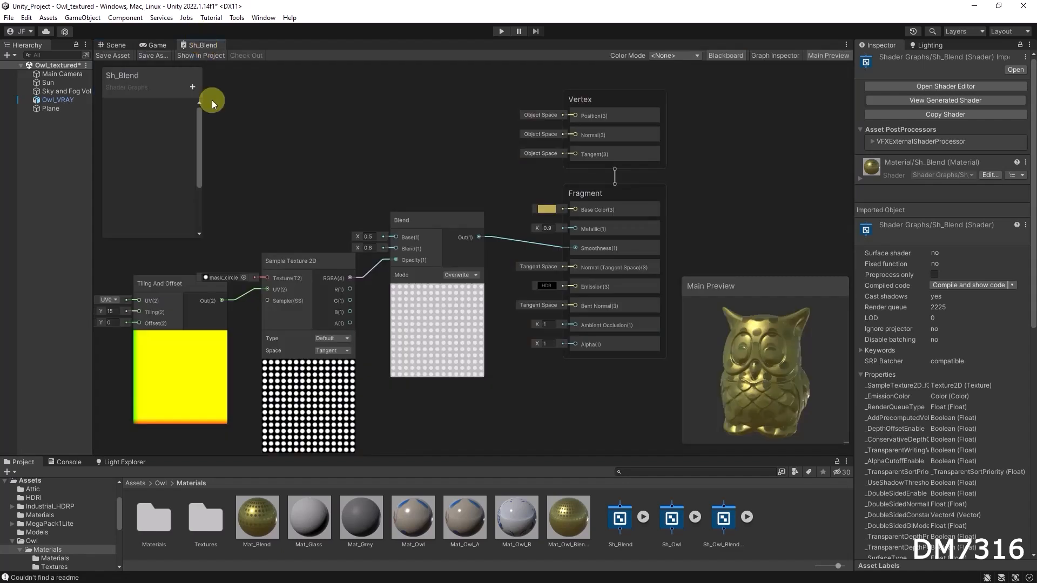
{"action": "left_click_drag", "start_coordinate": [152, 77], "coordinate": [156, 75]}
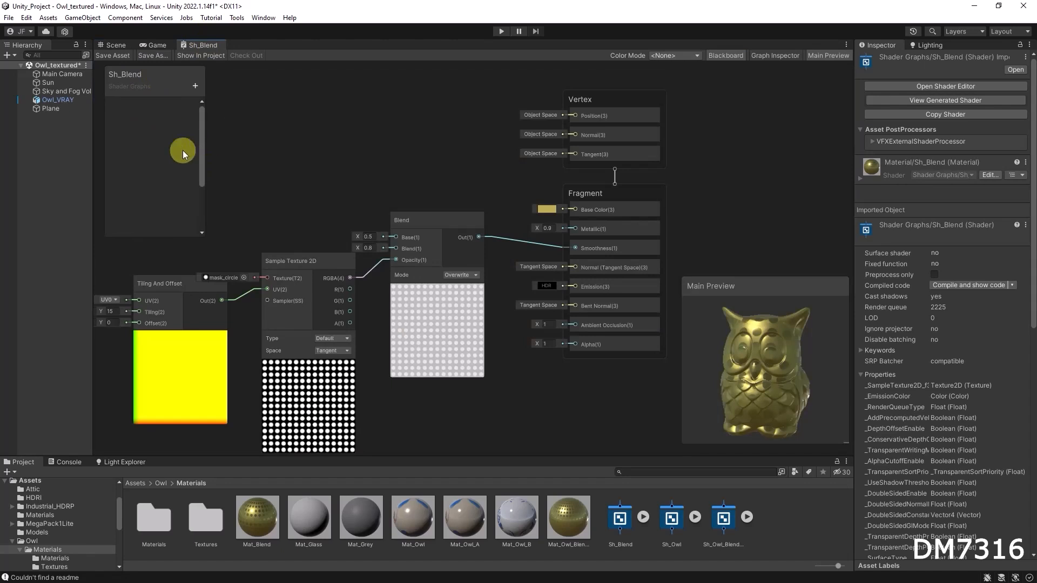
{"action": "middle_click_drag", "start_coordinate": [303, 187], "coordinate": [408, 191]}
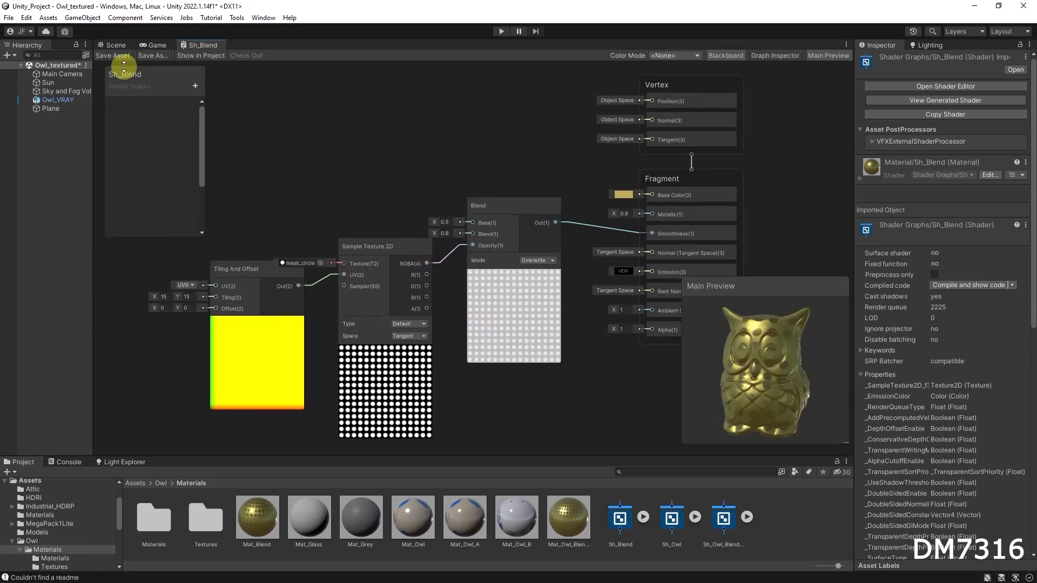
{"action": "left_click", "coordinate": [114, 45]}
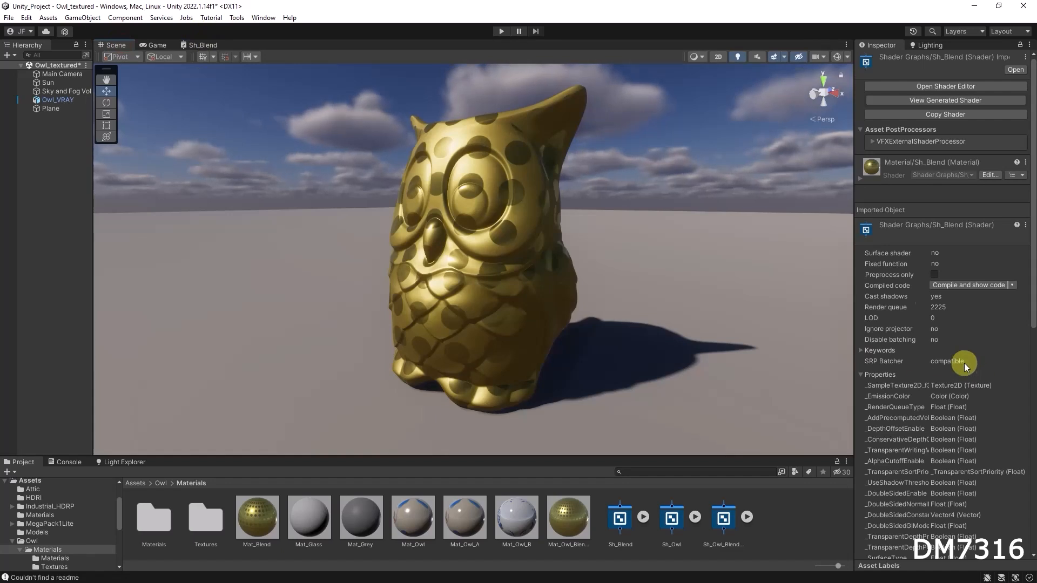
{"action": "left_click", "coordinate": [251, 530]}
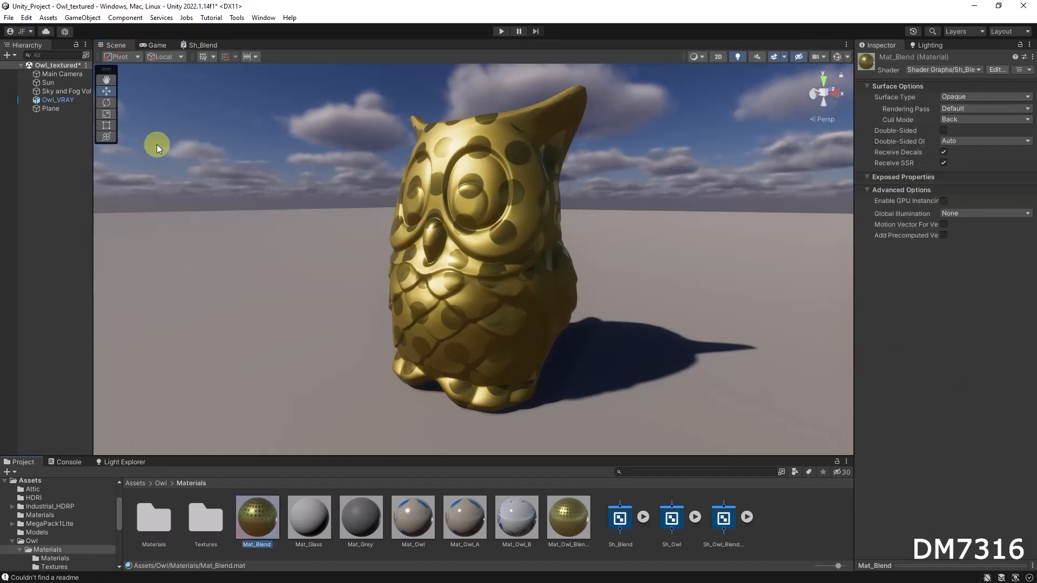
{"action": "left_click", "coordinate": [164, 44]}
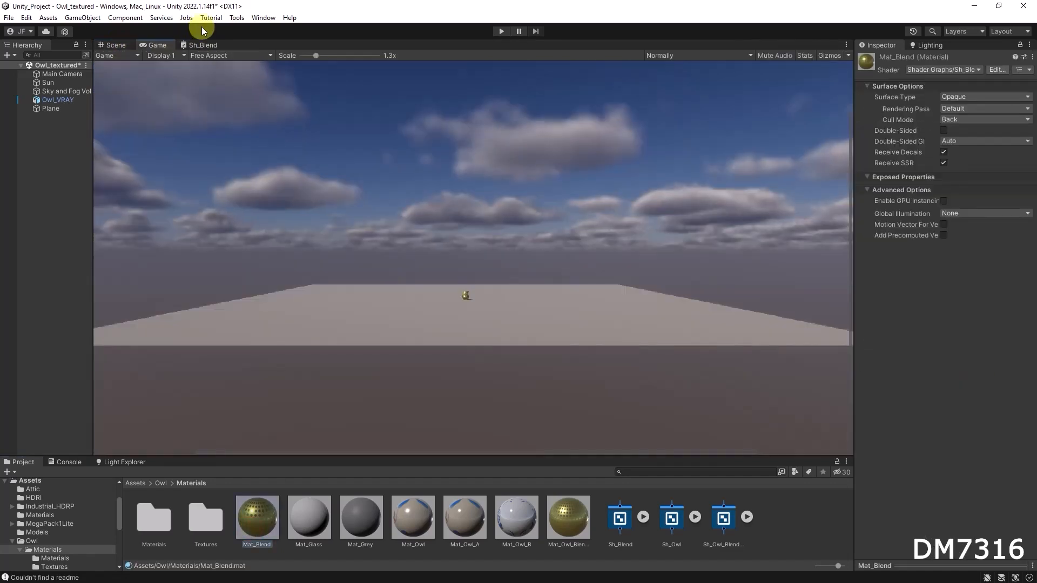
Add a Float property named Smoothness 1 to the Sh_Blend graph.
{"action": "left_click", "coordinate": [199, 46]}
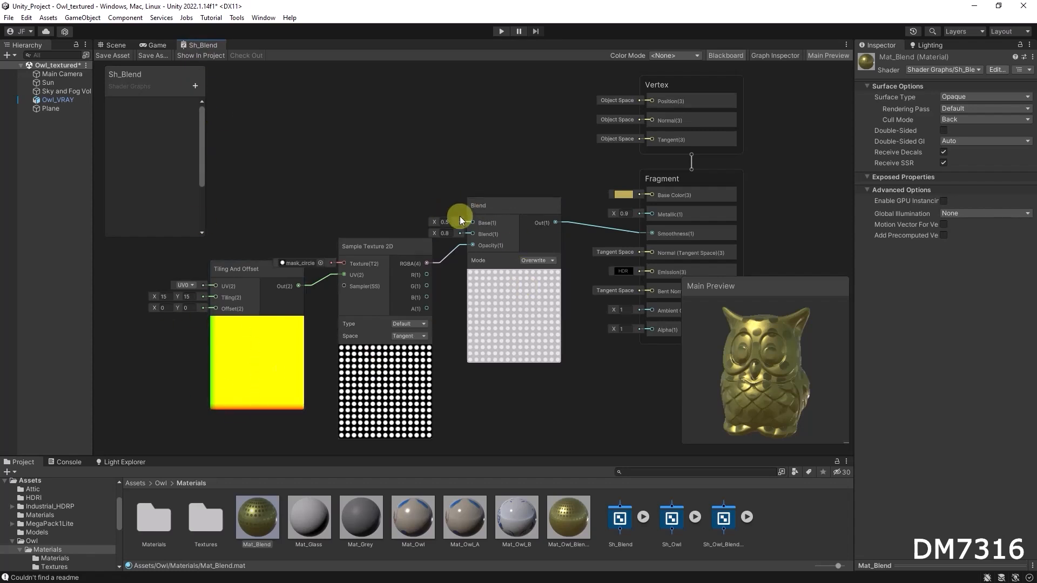
{"action": "left_click", "coordinate": [195, 85]}
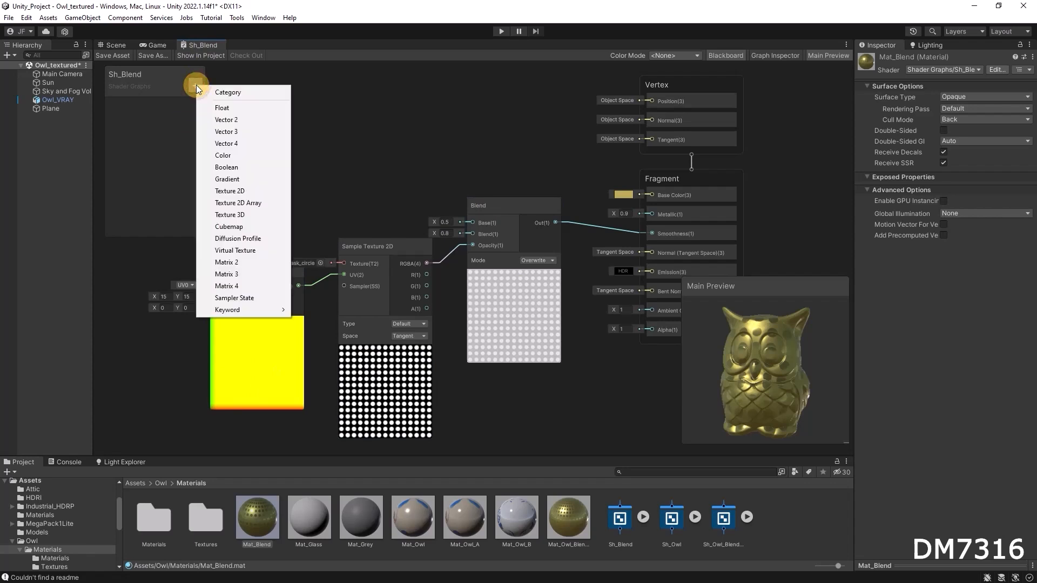
{"action": "left_click", "coordinate": [235, 105]}
{"action": "type", "text": "SMoothne"}
{"action": "type", "text": "ss 1"}
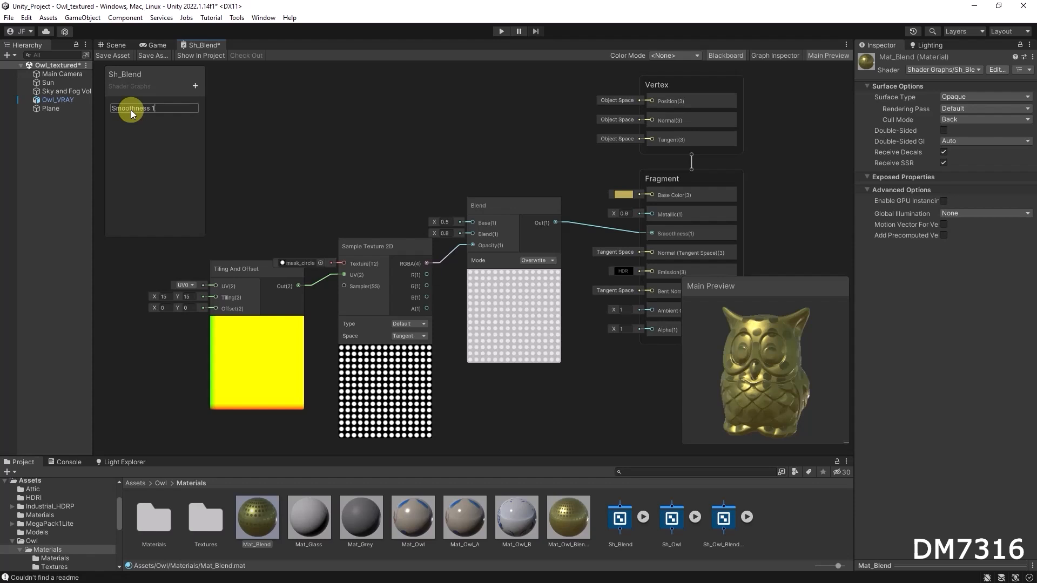
{"action": "key", "text": "Return"}
Show the Graph Inspector beside the Blackboard and set Smoothness 1 to Slider mode with a default of 0.4.
{"action": "left_click", "coordinate": [156, 106]}
{"action": "left_click", "coordinate": [789, 54]}
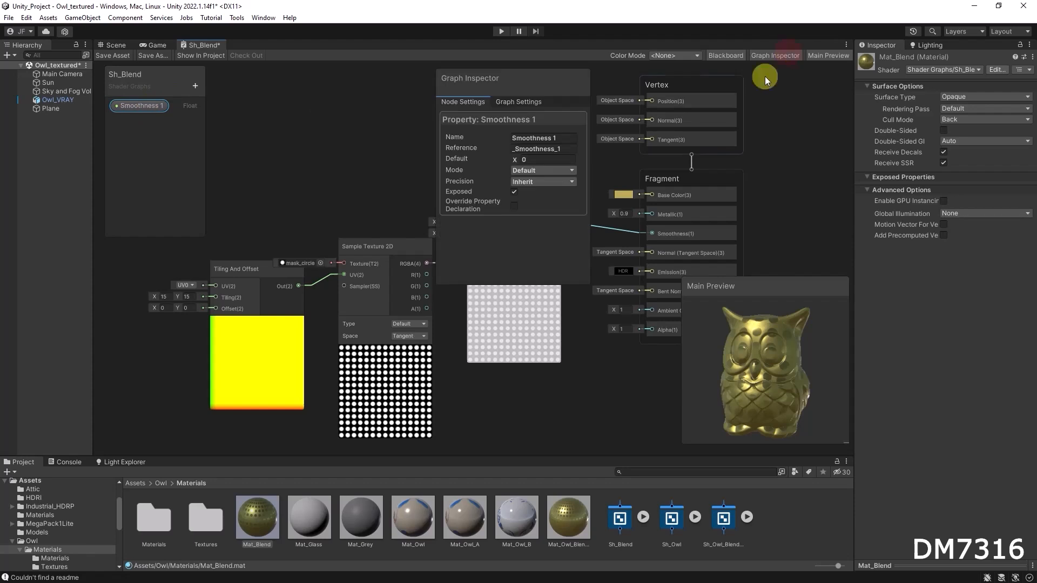
{"action": "left_click_drag", "start_coordinate": [519, 78], "coordinate": [382, 79]}
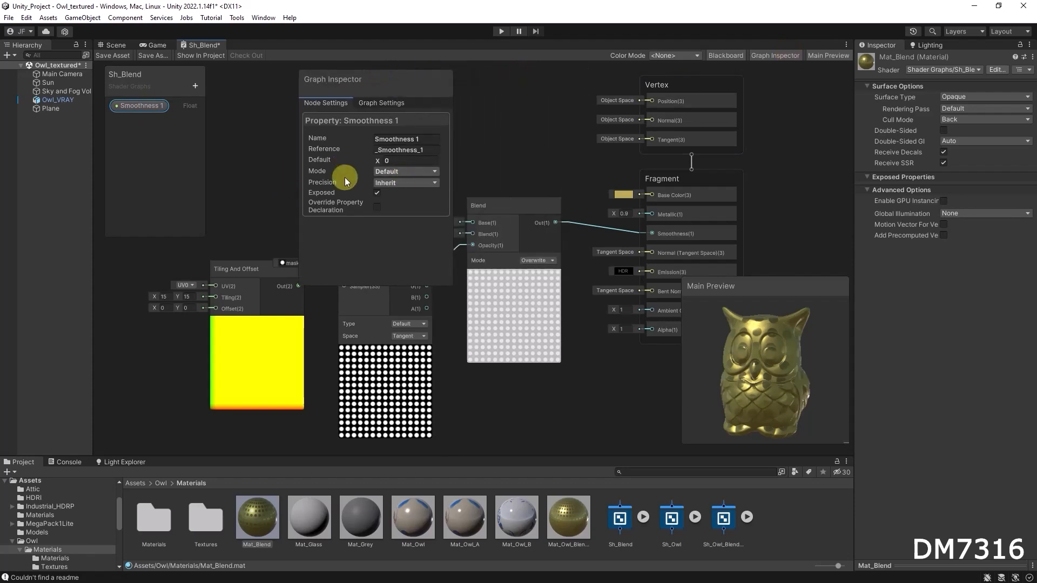
{"action": "left_click", "coordinate": [395, 171]}
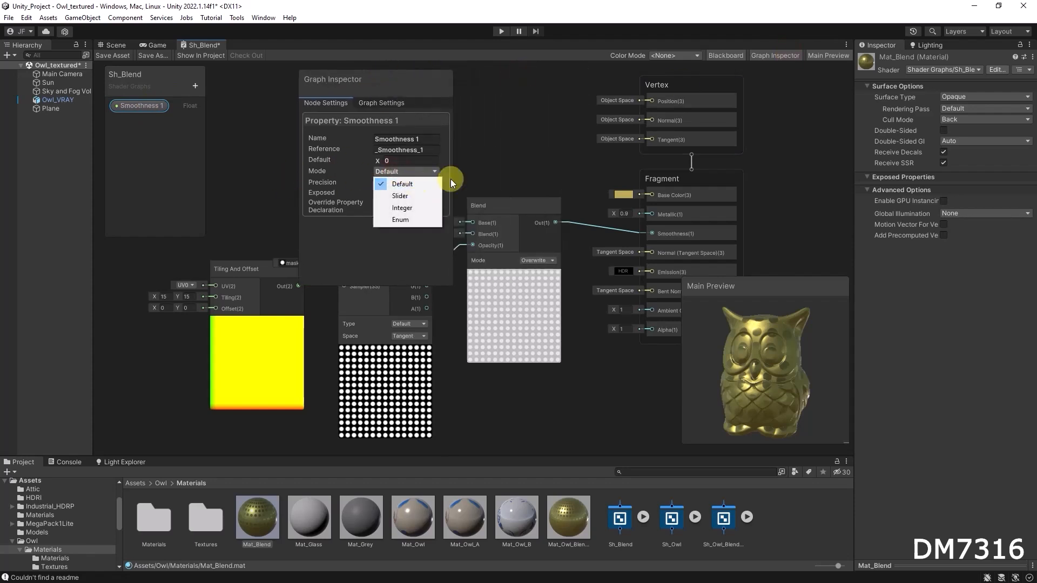
{"action": "left_click", "coordinate": [401, 196]}
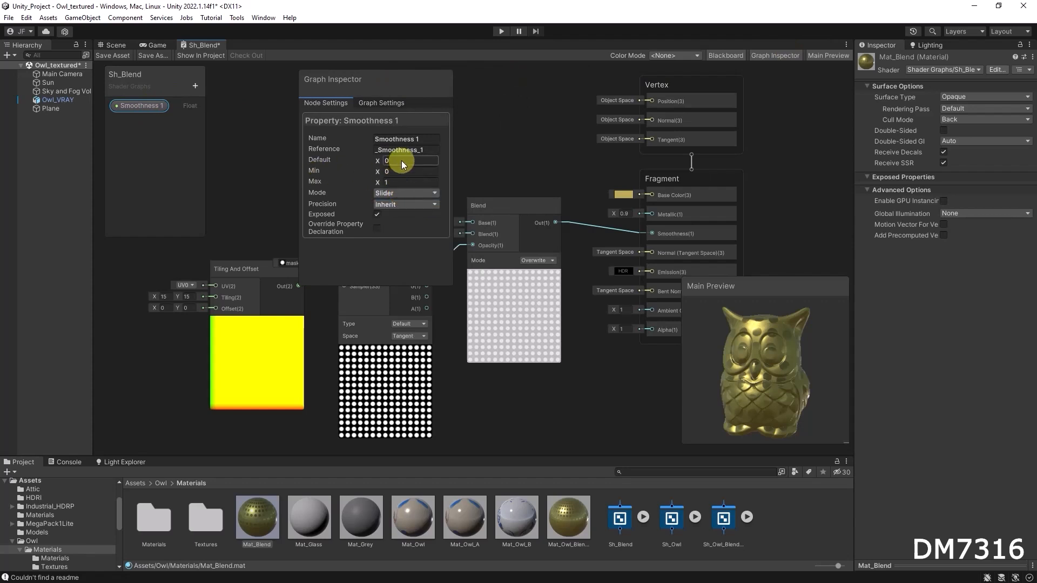
{"action": "type", "text": ".4"}
{"action": "key", "text": "Return"}
{"action": "left_click", "coordinate": [263, 132]}
Add a second Float property to the graph and name it Smoothness 2.
{"action": "left_click", "coordinate": [195, 86]}
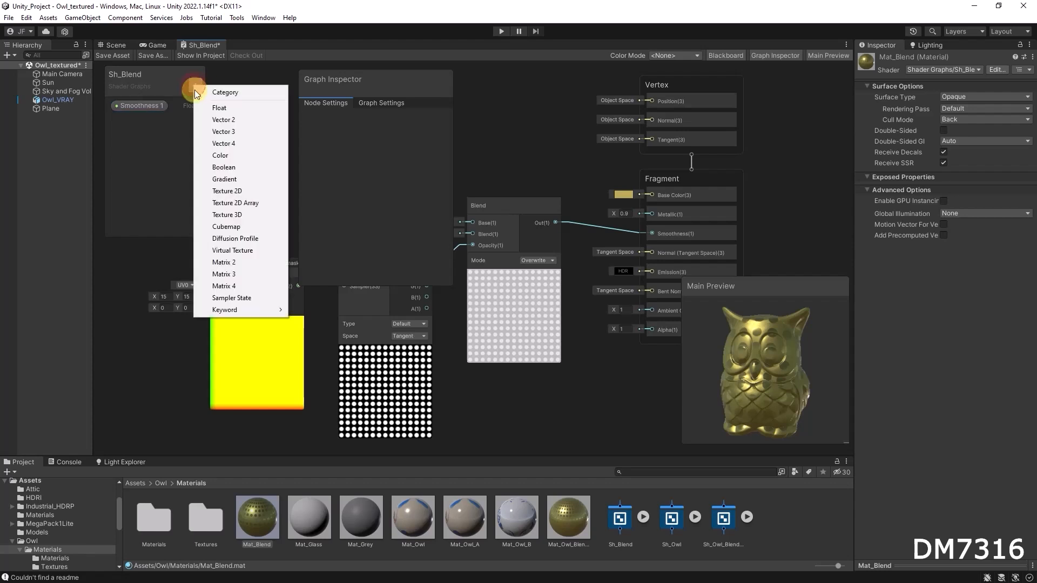
{"action": "left_click", "coordinate": [246, 92]}
{"action": "type", "text": "S"}
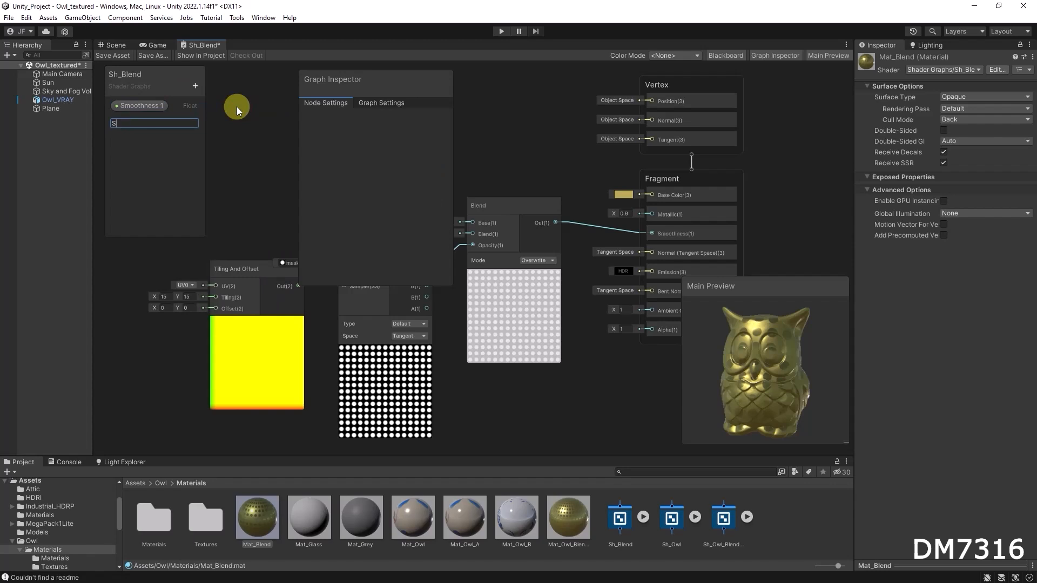
{"action": "type", "text": "moothness 2"}
{"action": "key", "text": "Return"}
Set the Smoothness 2 property to Slider mode with a default of 0.6.
{"action": "left_click", "coordinate": [145, 120]}
{"action": "left_click", "coordinate": [396, 172]}
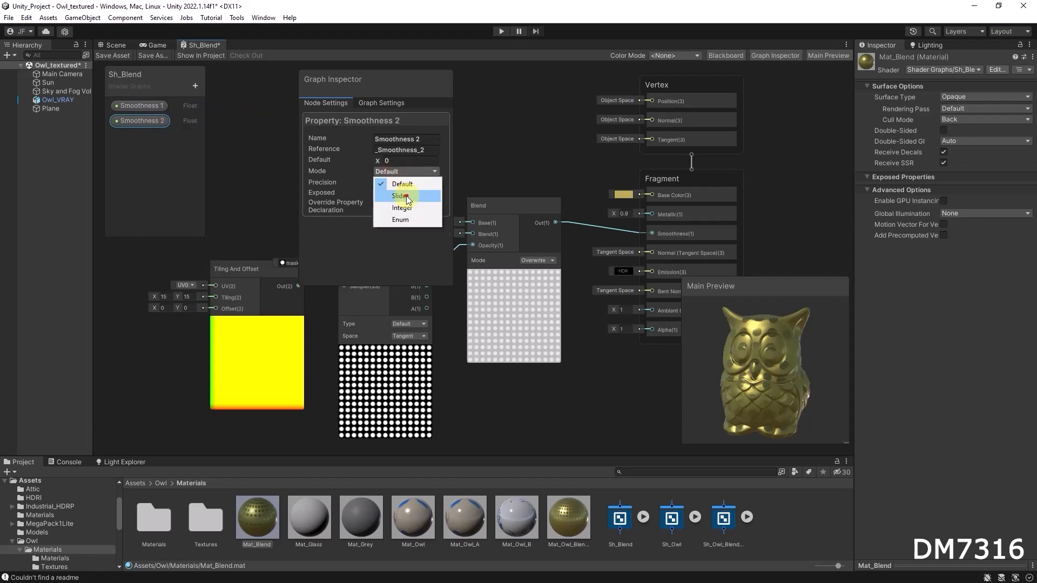
{"action": "left_click", "coordinate": [406, 196]}
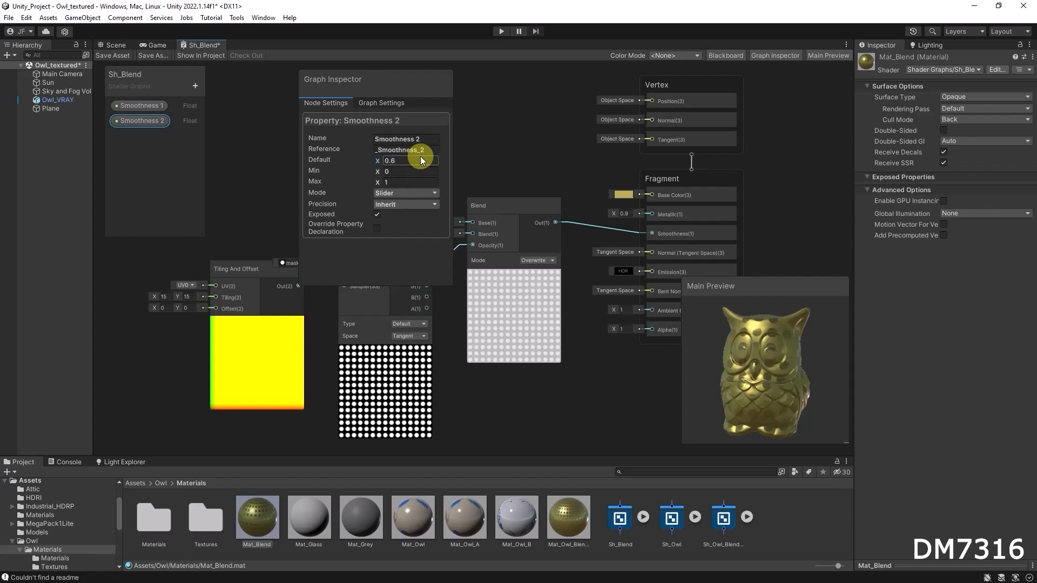
{"action": "left_click", "coordinate": [238, 146]}
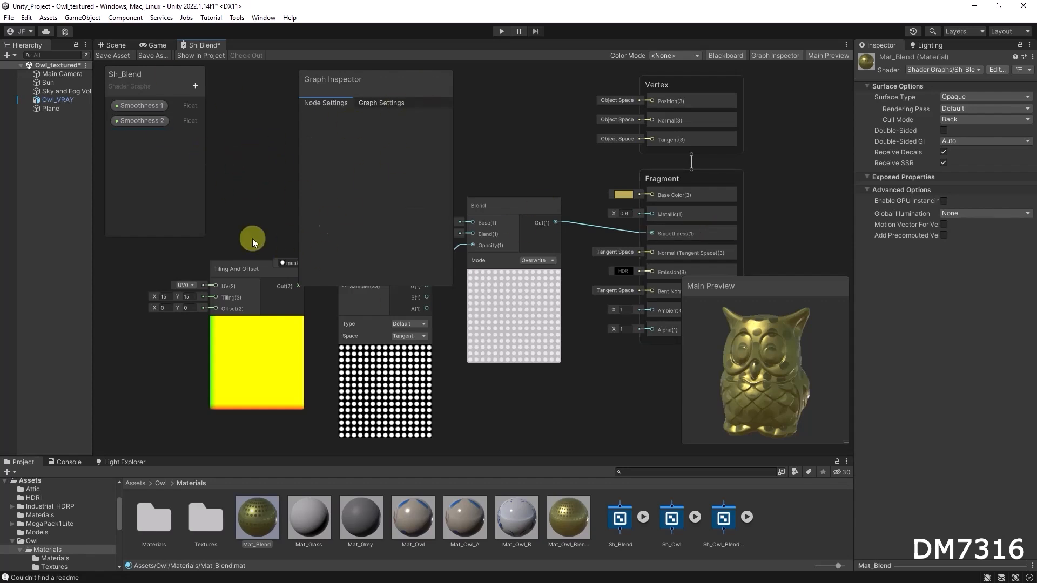
Add a Vector 2 property named Tiling to the graph.
{"action": "left_click", "coordinate": [195, 85]}
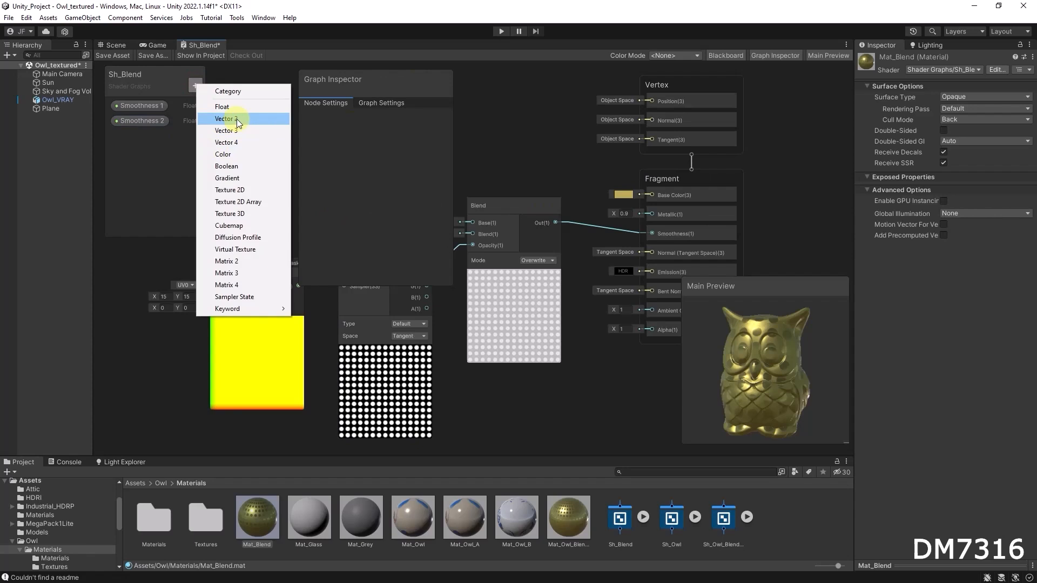
{"action": "left_click", "coordinate": [236, 119]}
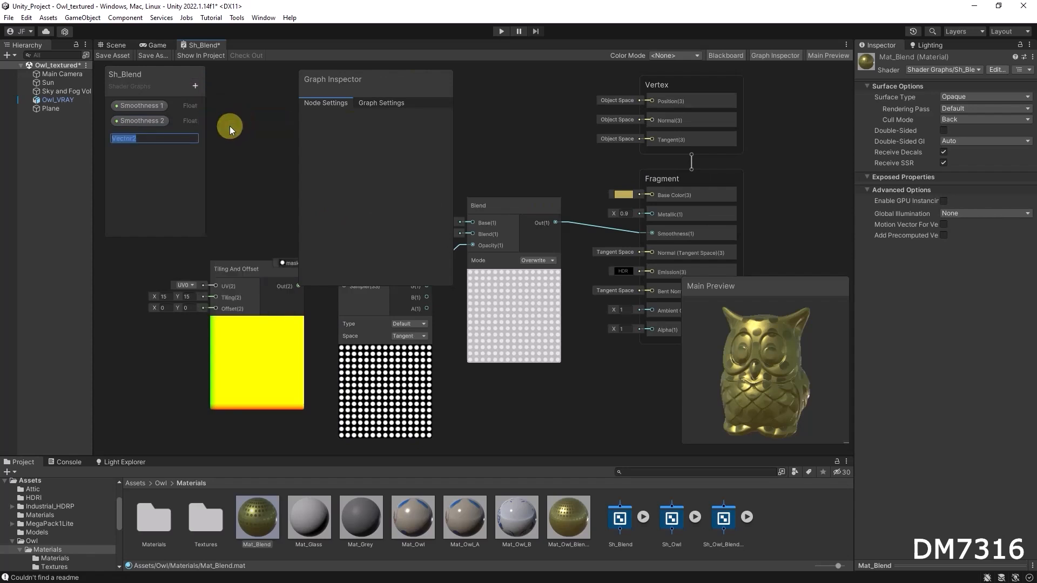
{"action": "type", "text": "Tiling"}
{"action": "key", "text": "Return"}
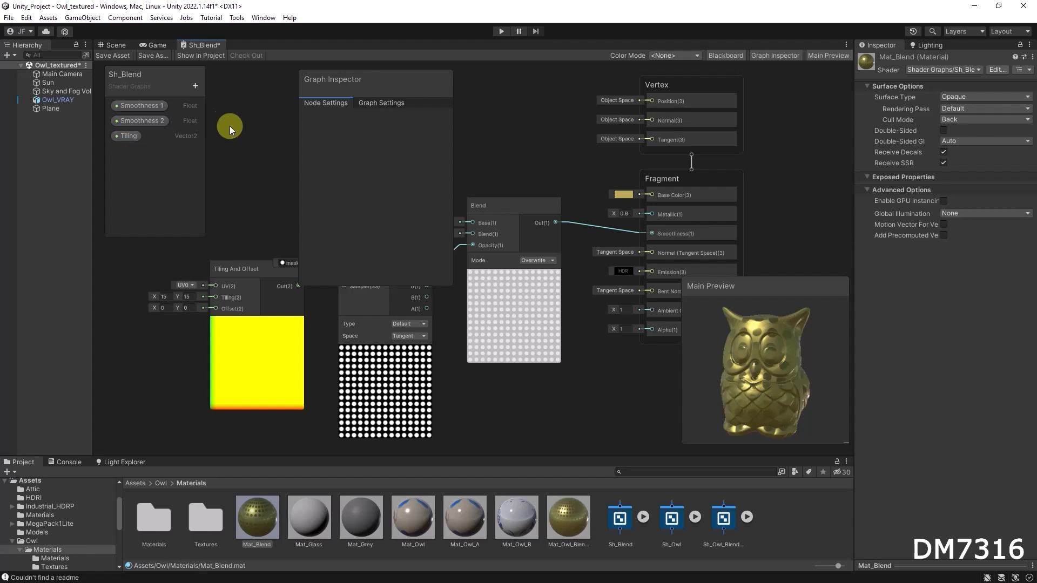
Set the Tiling property's precision to Single and its default to X 1, Y 1.
{"action": "left_click", "coordinate": [133, 137]}
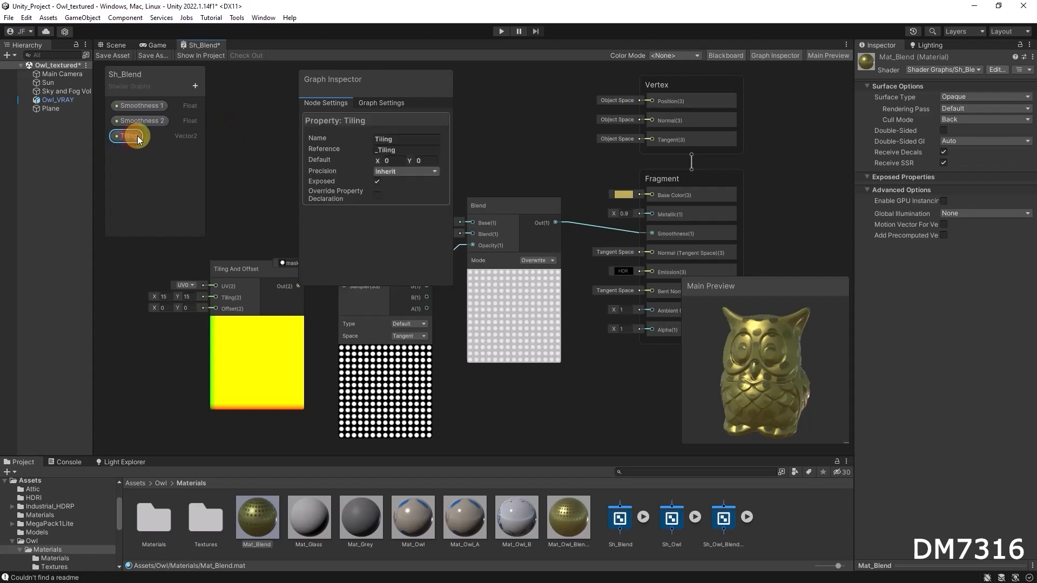
{"action": "left_click", "coordinate": [407, 171]}
{"action": "left_click", "coordinate": [411, 196]}
{"action": "left_click", "coordinate": [397, 162]}
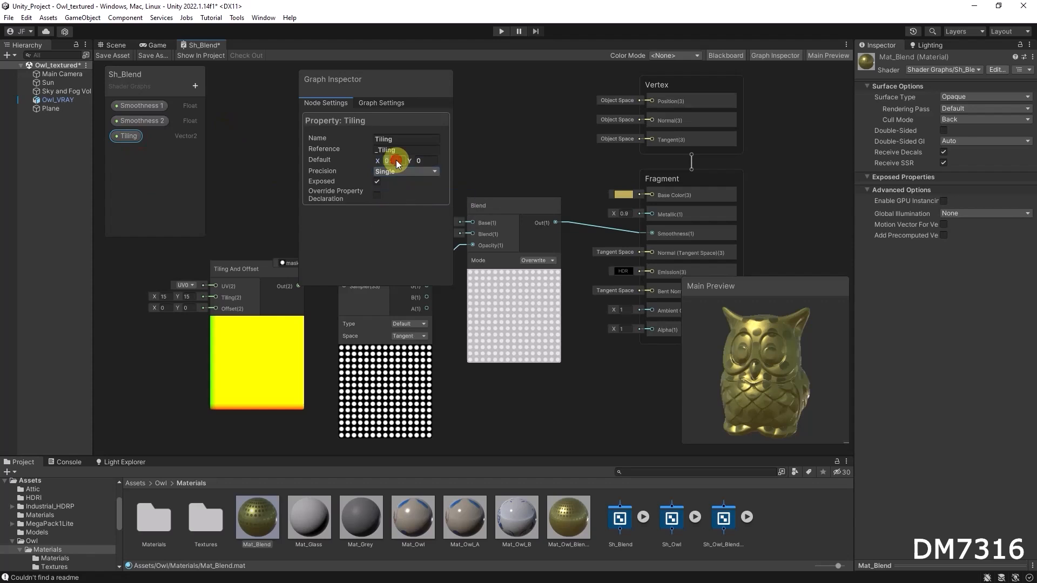
{"action": "left_click", "coordinate": [417, 159]}
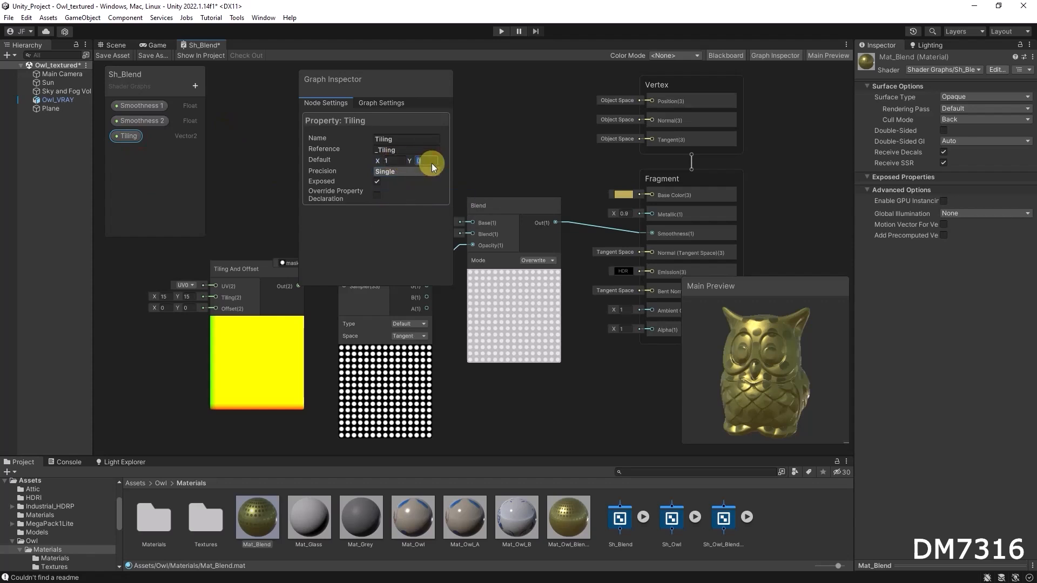
{"action": "type", "text": "1"}
{"action": "left_click", "coordinate": [495, 157]}
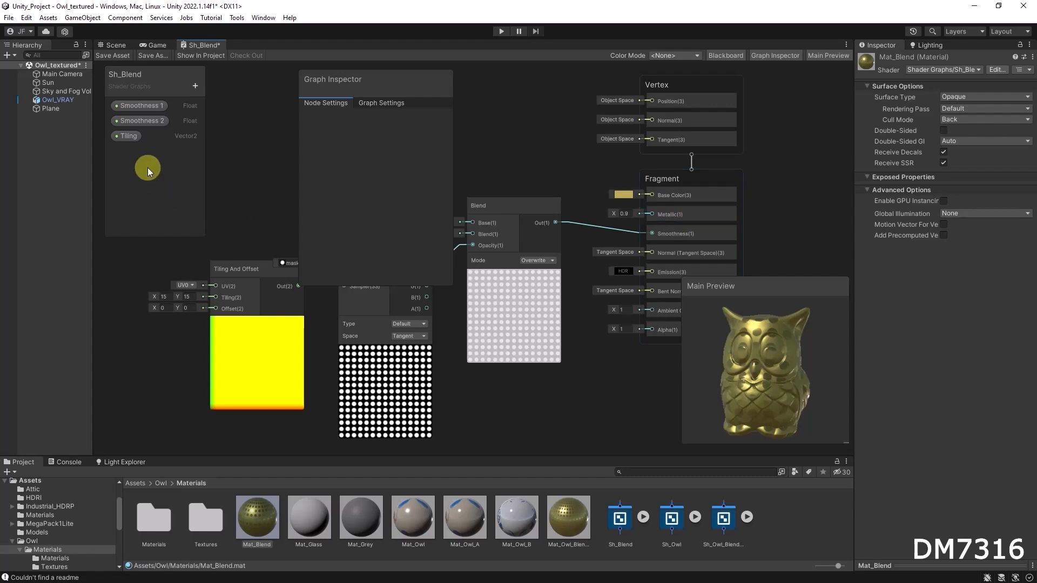
Add a Float property named Metallic to the graph.
{"action": "left_click", "coordinate": [195, 87]}
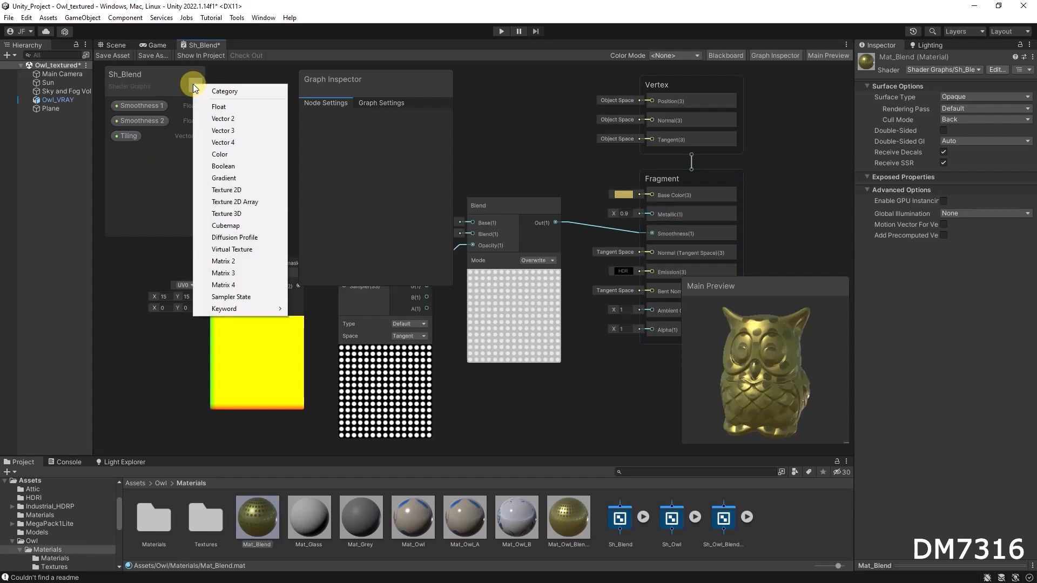
{"action": "left_click", "coordinate": [230, 107]}
{"action": "type", "text": "metallic"}
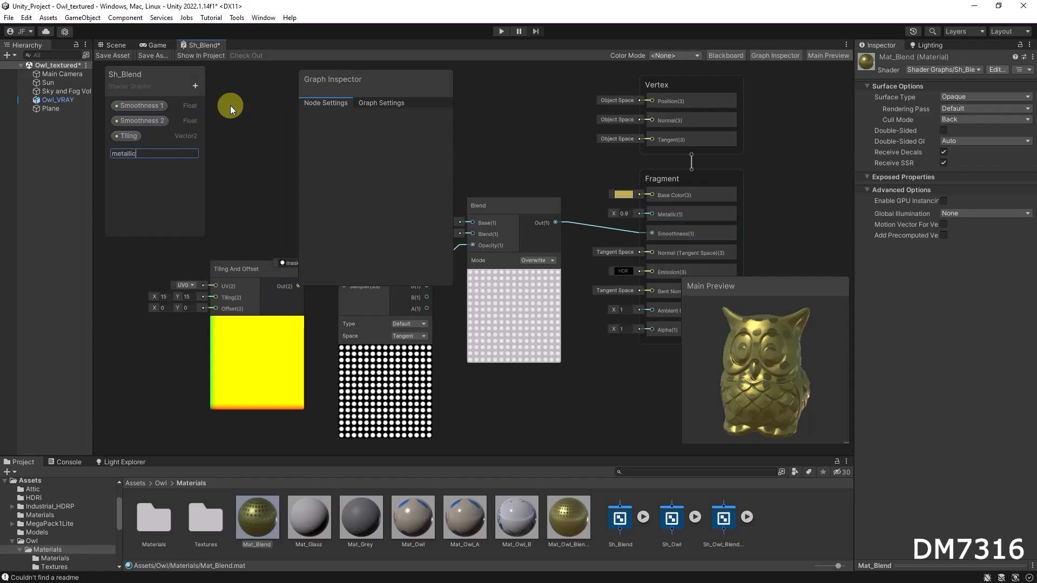
{"action": "key", "text": "Return"}
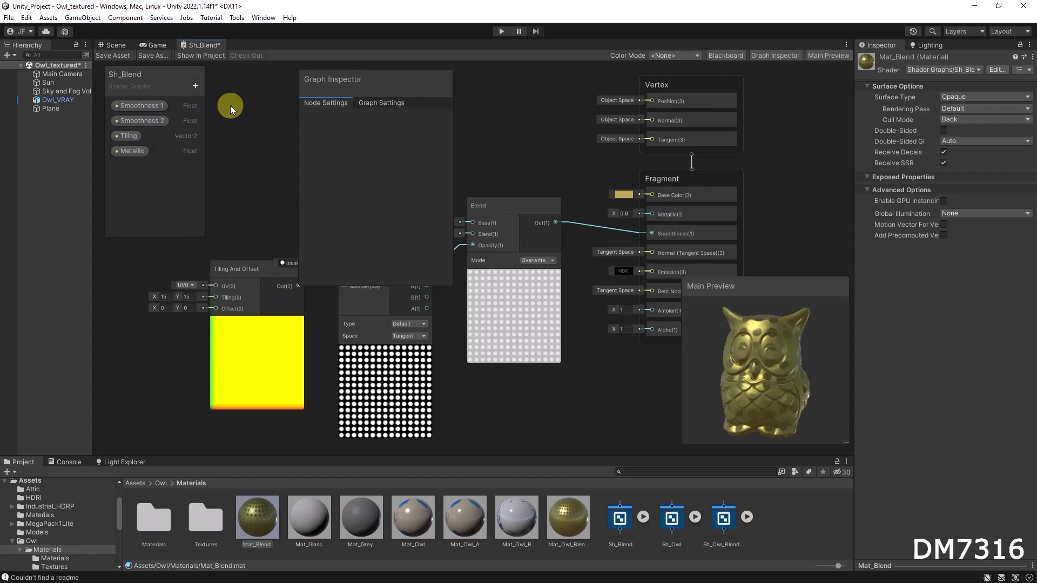
Set the Metallic property to Slider mode with a default of 0.5.
{"action": "left_click", "coordinate": [133, 151]}
{"action": "left_click", "coordinate": [404, 170]}
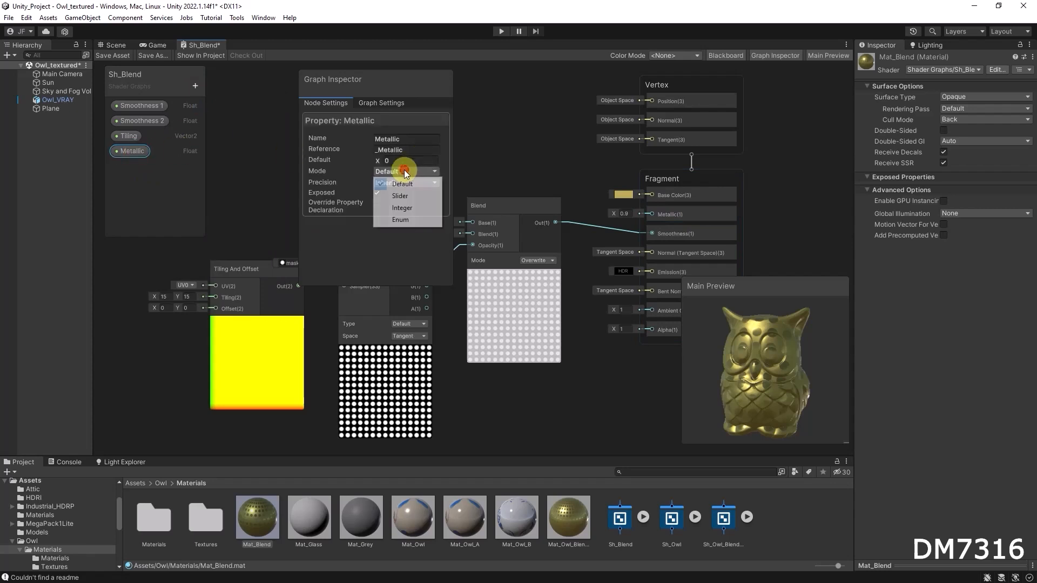
{"action": "left_click", "coordinate": [494, 147]}
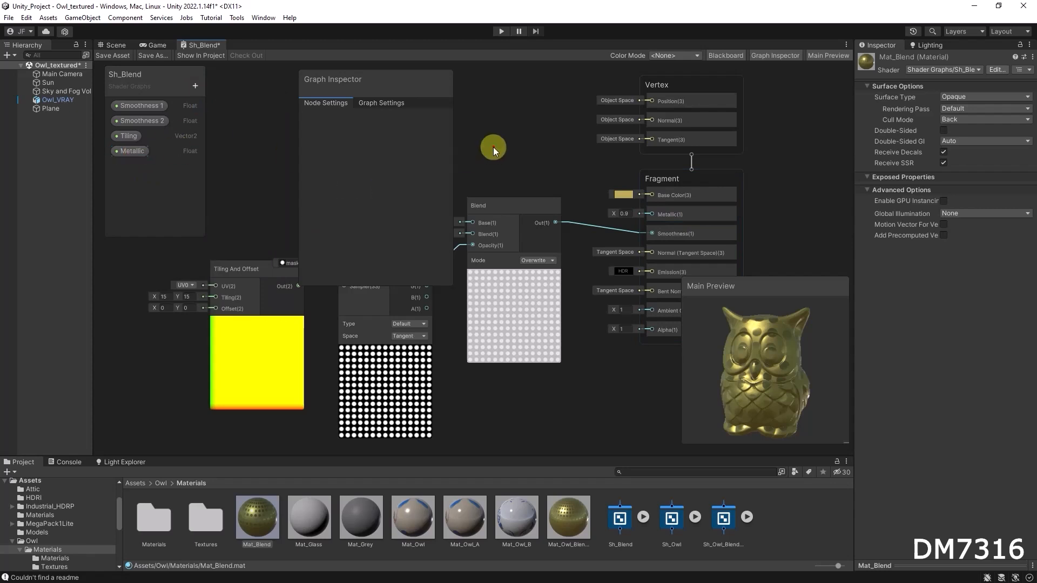
{"action": "left_click", "coordinate": [123, 152]}
{"action": "left_click", "coordinate": [407, 172]}
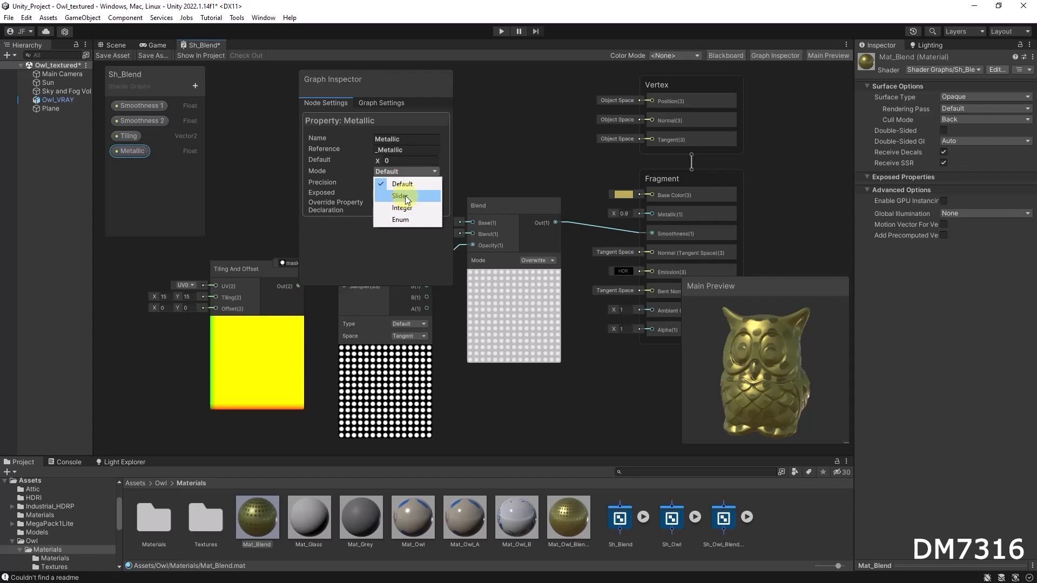
{"action": "left_click", "coordinate": [405, 195]}
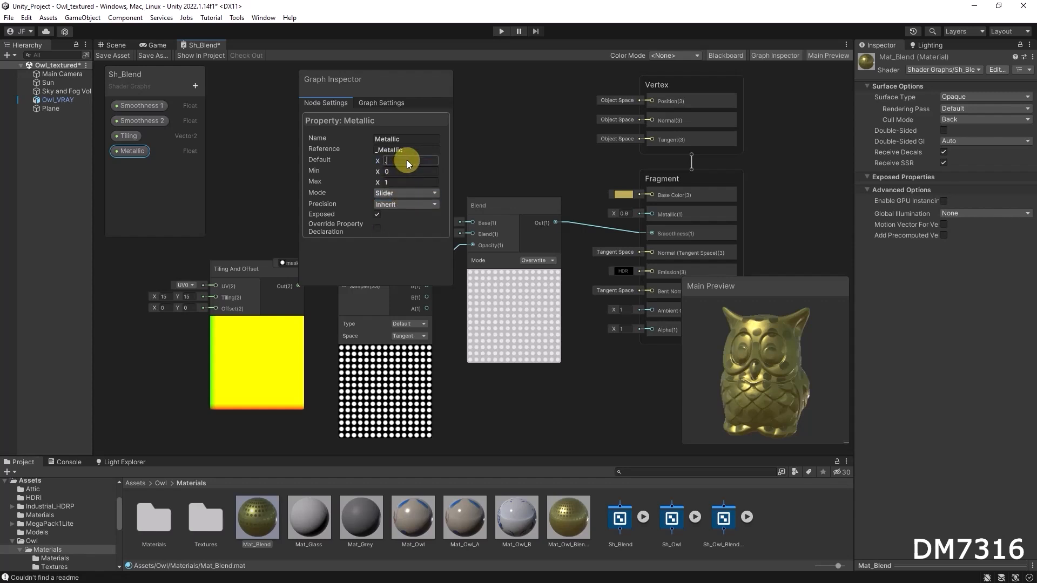
{"action": "left_click", "coordinate": [533, 131]}
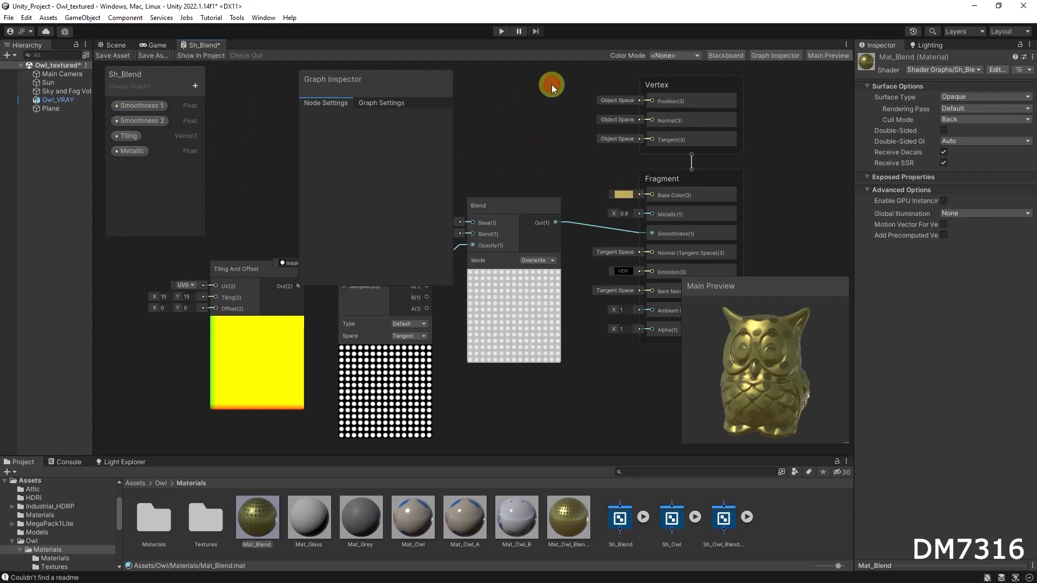
Save the shader graph and show the Mat_Blend material's exposed properties on the owl in the Scene view.
{"action": "left_click", "coordinate": [114, 57]}
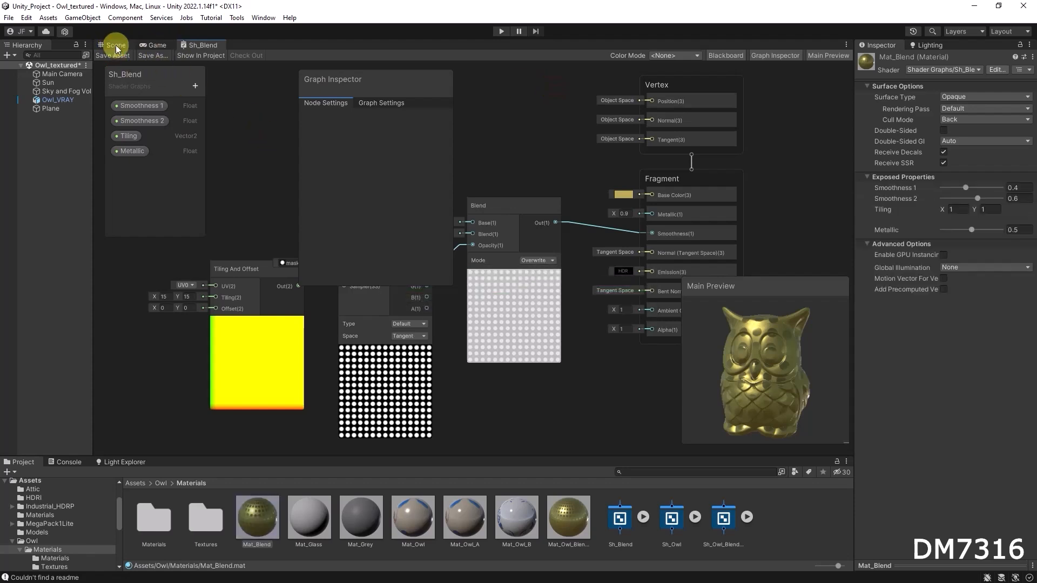
{"action": "left_click", "coordinate": [115, 46]}
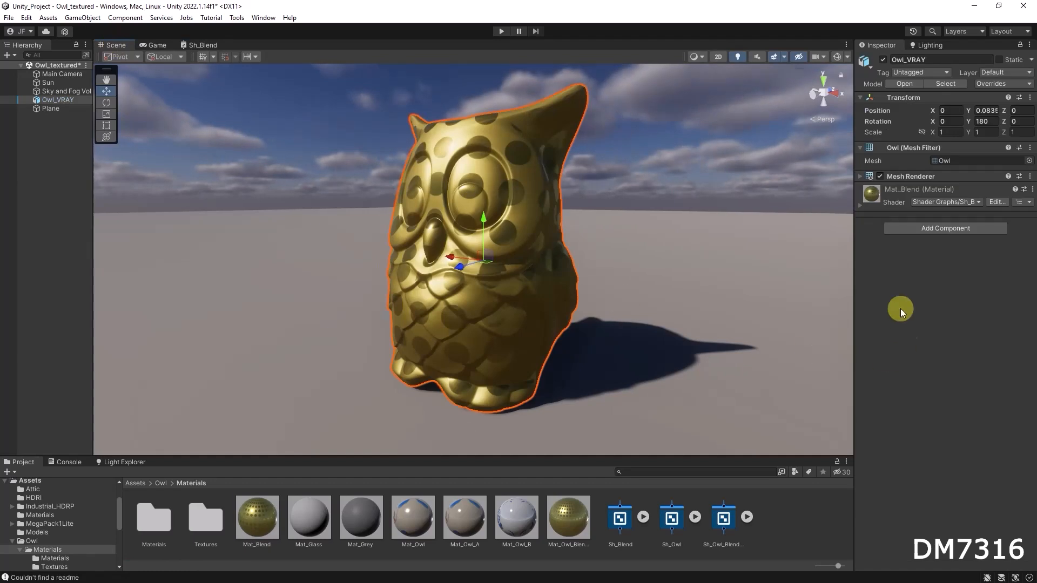
{"action": "left_click", "coordinate": [862, 205]}
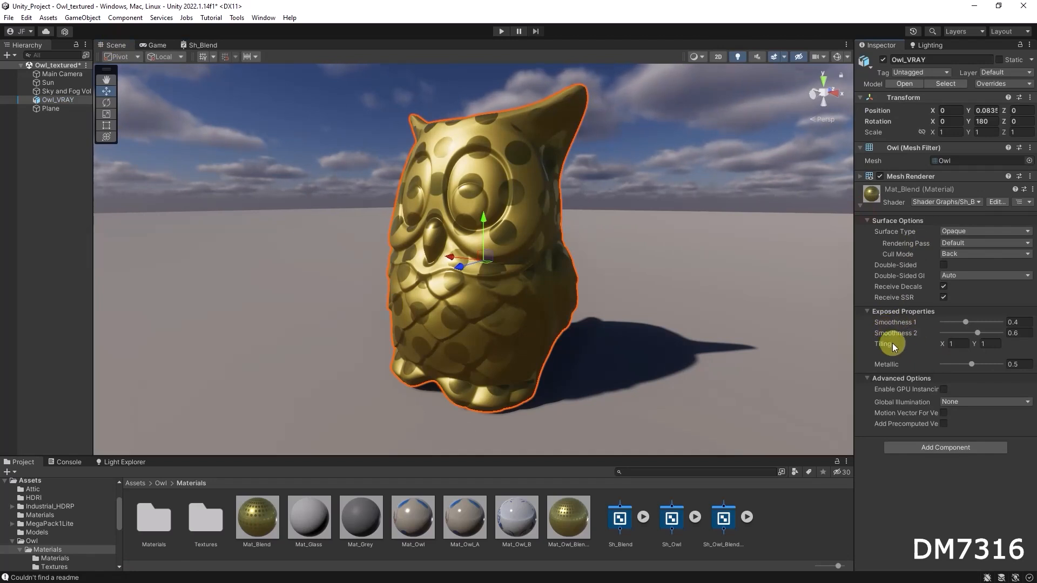
Move the Metallic property above Smoothness 1 in the Sh_Blend property list and save the graph.
{"action": "left_click", "coordinate": [205, 45]}
{"action": "left_click_drag", "start_coordinate": [135, 153], "coordinate": [143, 99]}
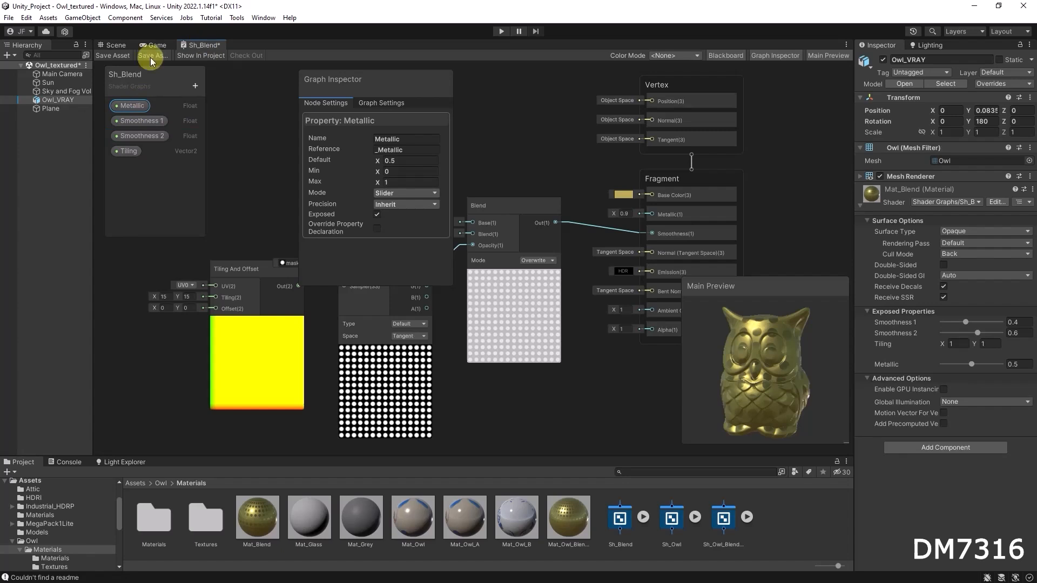
{"action": "left_click", "coordinate": [120, 57]}
Try out the material's Metallic and Smoothness 1 values on the owl, setting Smoothness 1 to about 0.435.
{"action": "left_click", "coordinate": [114, 45]}
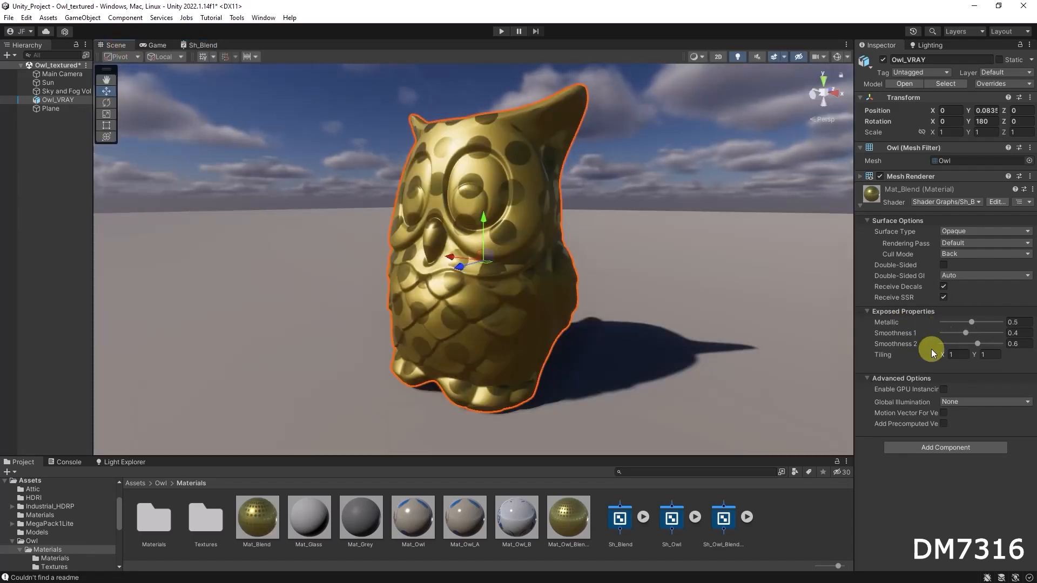
{"action": "mouse_move", "coordinate": [971, 322]}
{"action": "left_mouse_down"}
{"action": "mouse_move", "coordinate": [925, 320]}
{"action": "mouse_move", "coordinate": [986, 333]}
{"action": "left_mouse_up"}
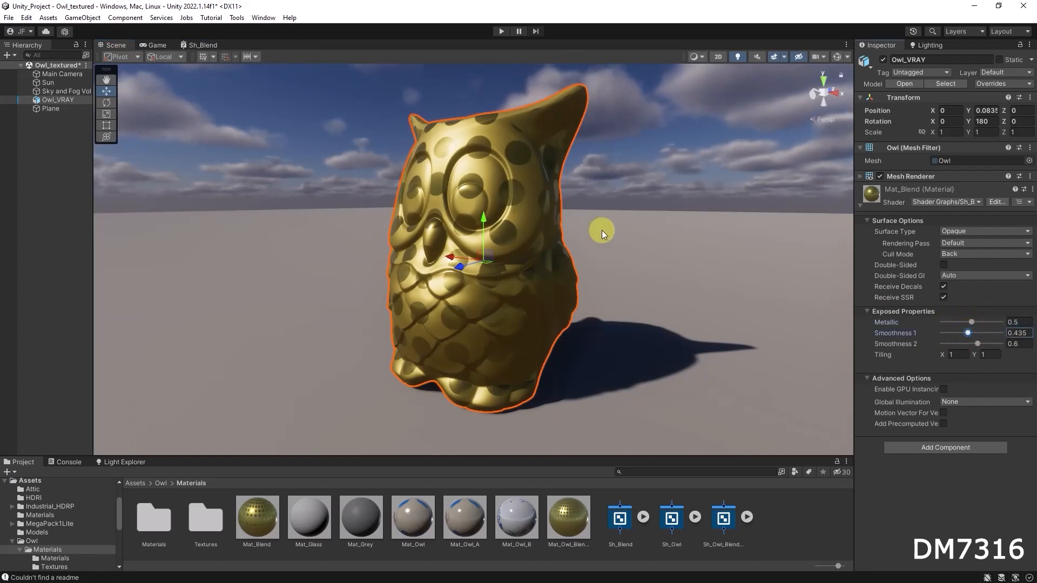
Hide the Graph Inspector in Sh_Blend and connect the Tiling property to the Tiling And Offset node's Tiling input.
{"action": "left_click", "coordinate": [205, 46]}
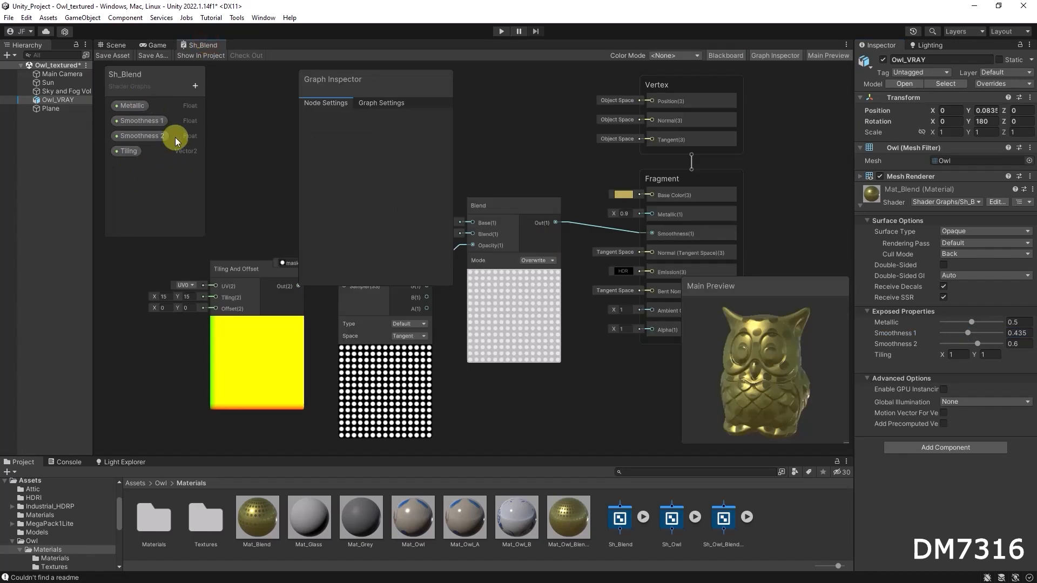
{"action": "left_click", "coordinate": [778, 55]}
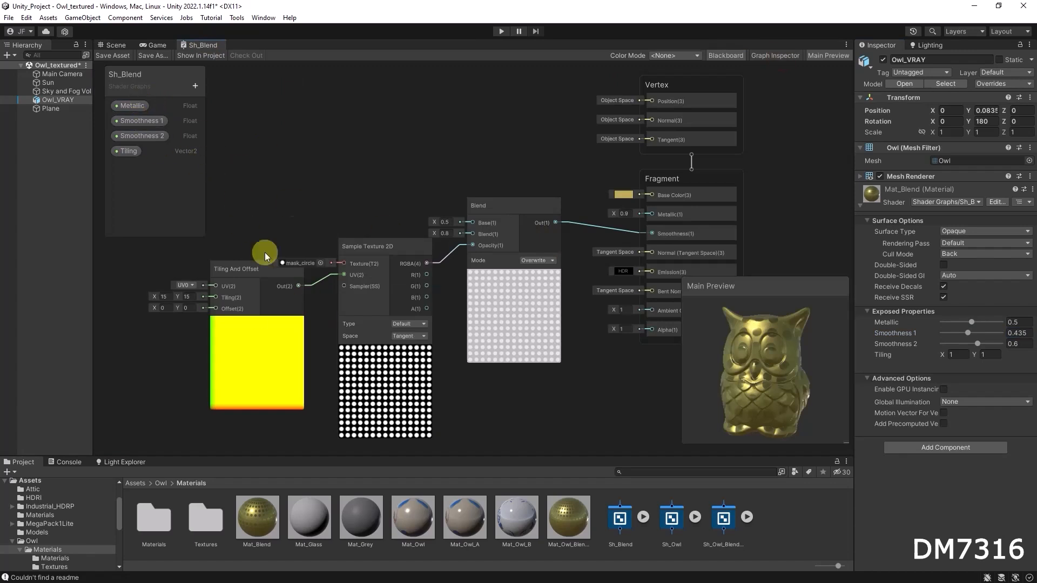
{"action": "mouse_move", "coordinate": [253, 269]}
{"action": "left_mouse_down"}
{"action": "mouse_move", "coordinate": [232, 268]}
{"action": "mouse_move", "coordinate": [252, 284]}
{"action": "left_mouse_up"}
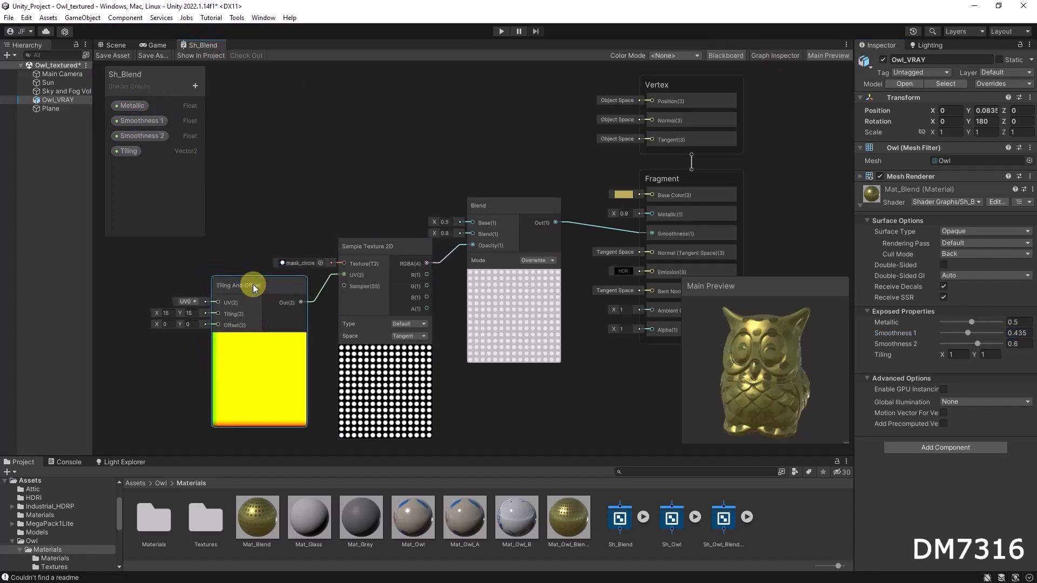
{"action": "left_click_drag", "start_coordinate": [128, 152], "coordinate": [123, 336]}
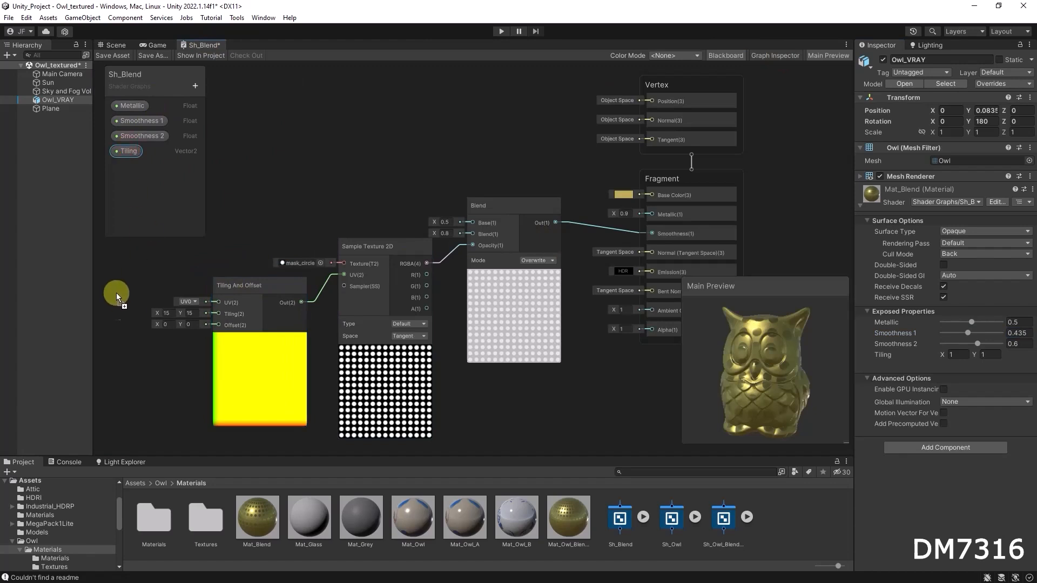
{"action": "left_click_drag", "start_coordinate": [124, 278], "coordinate": [219, 314]}
{"action": "mouse_move", "coordinate": [158, 310]}
{"action": "left_mouse_down"}
{"action": "mouse_move", "coordinate": [127, 311]}
{"action": "mouse_move", "coordinate": [173, 312]}
{"action": "left_mouse_up"}
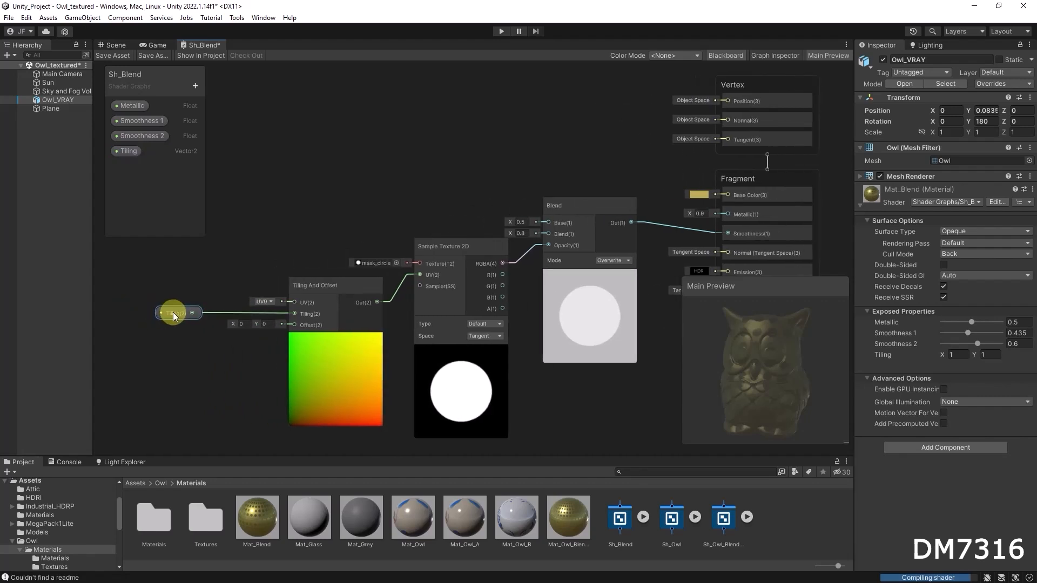
Connect Smoothness 1 to the Blend node's Base input and Smoothness 2 to its Blend input.
{"action": "left_click_drag", "start_coordinate": [134, 121], "coordinate": [549, 223]}
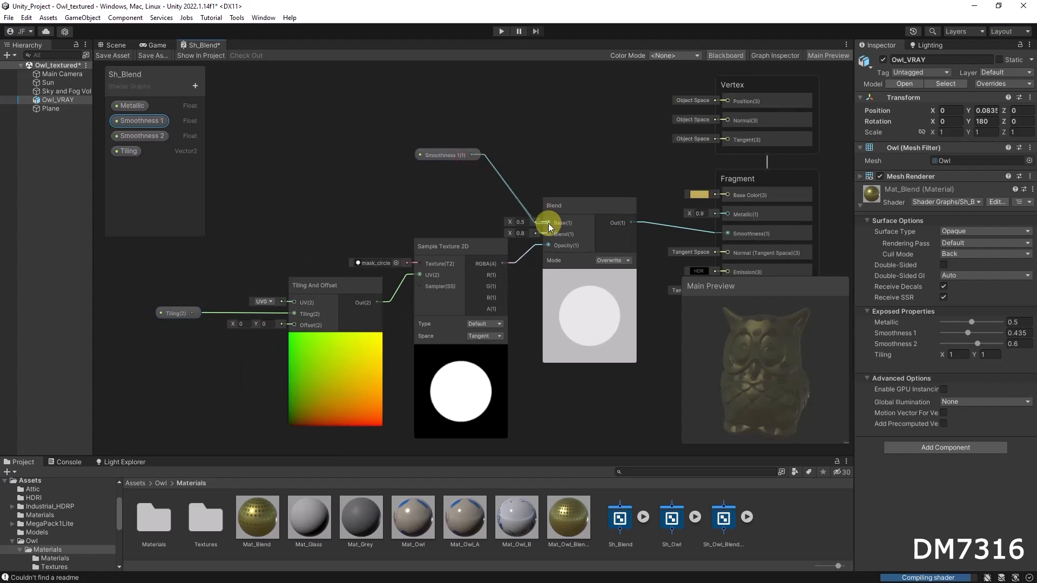
{"action": "left_click_drag", "start_coordinate": [474, 246], "coordinate": [479, 252]}
{"action": "left_click_drag", "start_coordinate": [139, 136], "coordinate": [553, 232]}
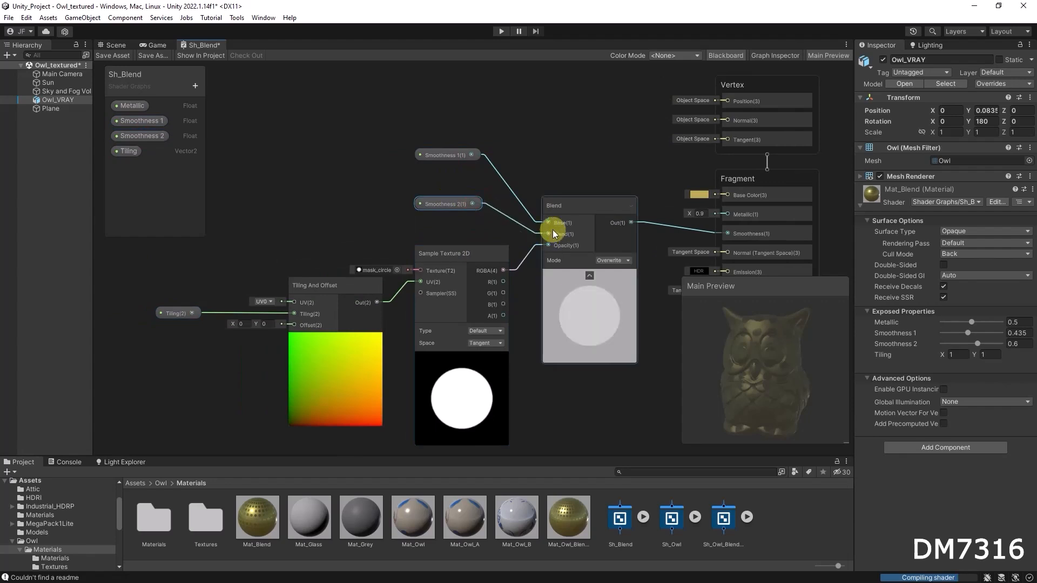
Connect the Metallic property to the Fragment block's Metallic input and save the shader graph.
{"action": "left_click_drag", "start_coordinate": [133, 106], "coordinate": [727, 213]}
{"action": "left_click", "coordinate": [117, 55]}
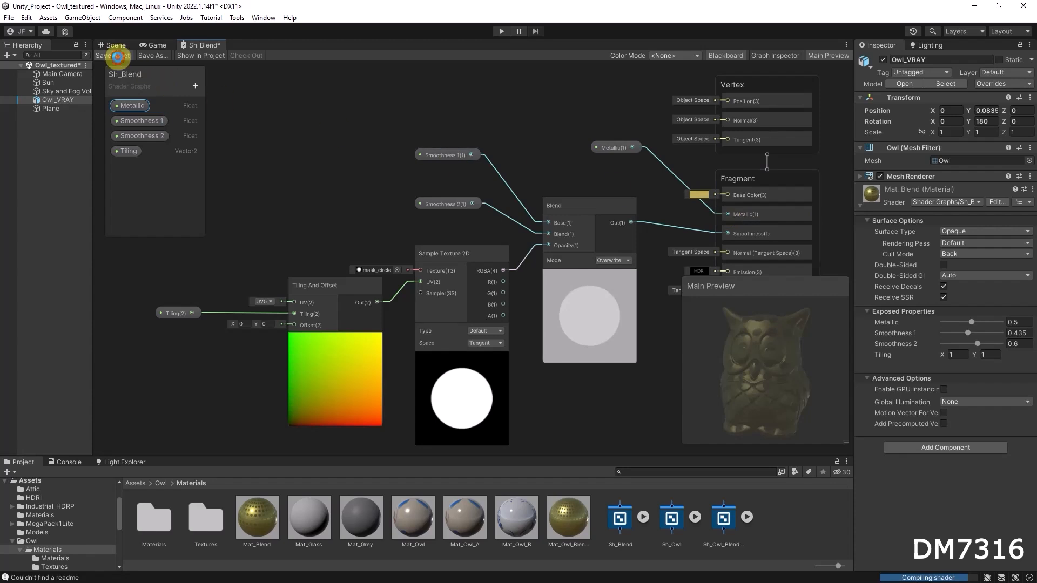
Set the owl material's Smoothness 1 to about 0.231 and Smoothness 2 to 1 in the Scene view.
{"action": "left_click", "coordinate": [112, 46]}
{"action": "left_click_drag", "start_coordinate": [426, 232], "coordinate": [503, 235], "text": "alt"}
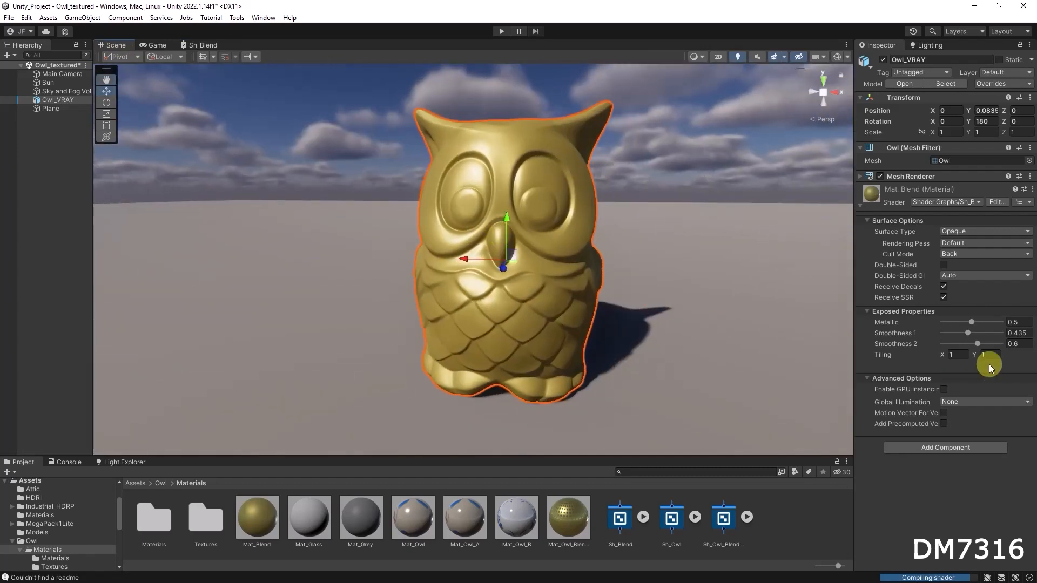
{"action": "left_click_drag", "start_coordinate": [611, 264], "coordinate": [831, 252], "text": "alt"}
{"action": "right_click_drag", "start_coordinate": [597, 262], "coordinate": [939, 309], "text": "alt"}
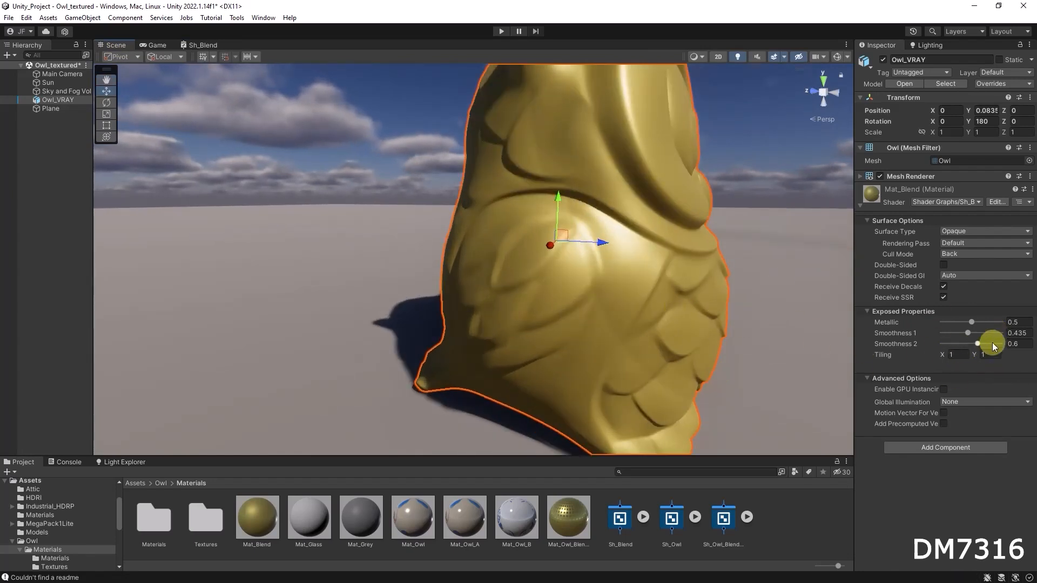
{"action": "mouse_move", "coordinate": [968, 332]}
{"action": "left_mouse_down"}
{"action": "mouse_move", "coordinate": [957, 333]}
{"action": "mouse_move", "coordinate": [1004, 343]}
{"action": "left_mouse_up"}
Set the owl material's Tiling to X 20, Y 20.
{"action": "scroll", "coordinate": [648, 268], "scroll_direction": "down", "scroll_amount": 5}
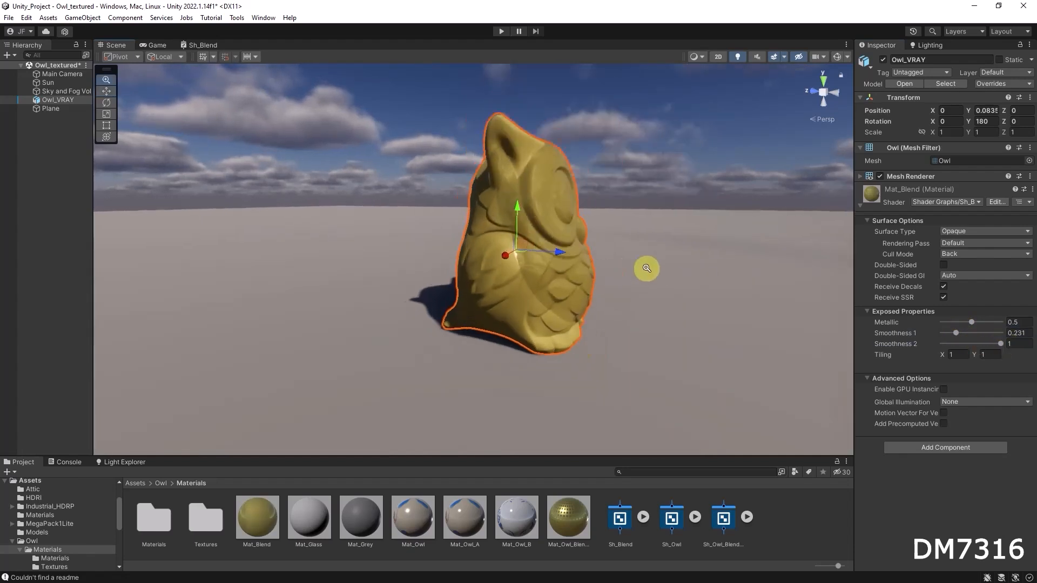
{"action": "scroll", "coordinate": [646, 268], "scroll_direction": "up", "scroll_amount": 3}
{"action": "left_click", "coordinate": [956, 354]}
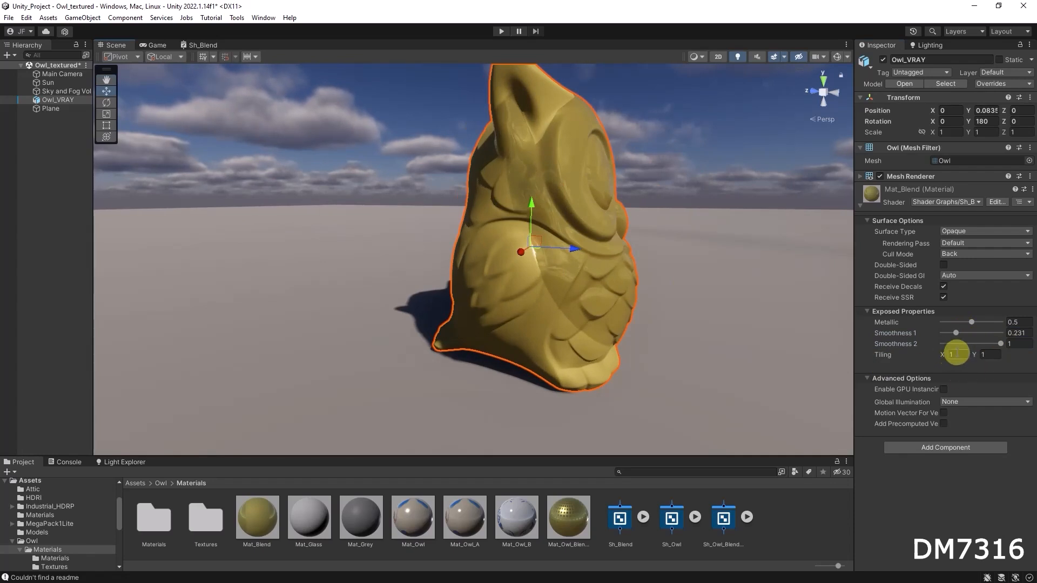
{"action": "left_click_drag", "start_coordinate": [941, 354], "coordinate": [2, 335]}
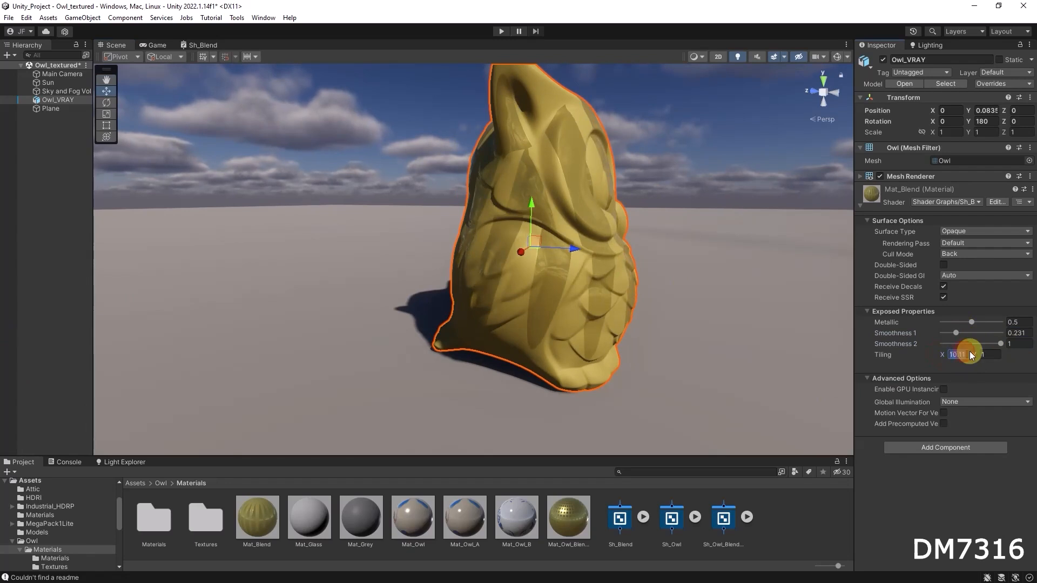
{"action": "type", "text": "20"}
{"action": "key", "text": "Tab"}
{"action": "type", "text": "20"}
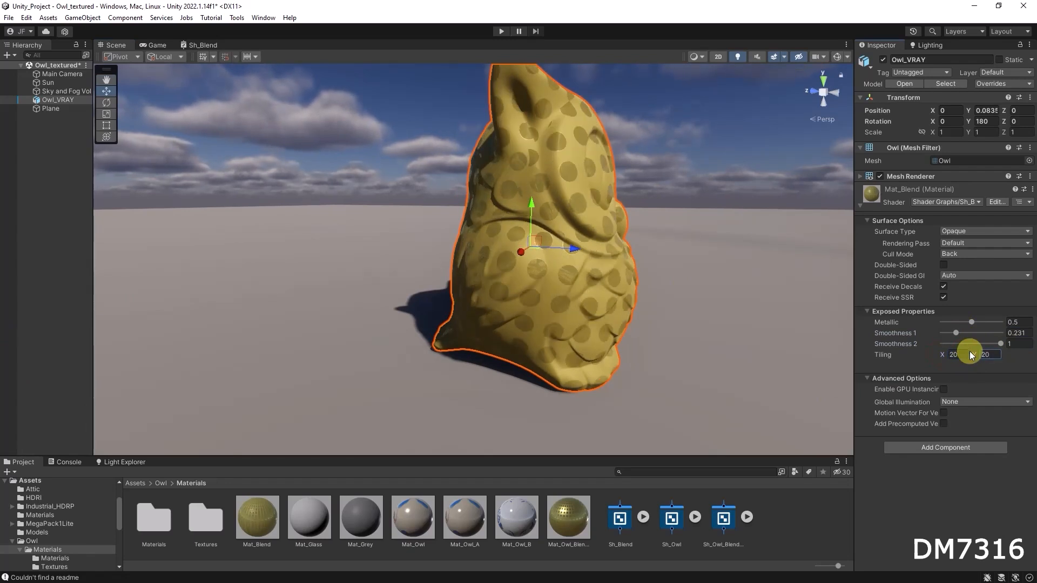
Set the owl material's Metallic value to 0.9.
{"action": "left_click_drag", "start_coordinate": [591, 324], "coordinate": [300, 327], "text": "alt"}
{"action": "mouse_move", "coordinate": [971, 322]}
{"action": "left_mouse_down"}
{"action": "mouse_move", "coordinate": [1021, 323]}
{"action": "mouse_move", "coordinate": [990, 322]}
{"action": "left_mouse_up"}
{"action": "type", "text": ".9"}
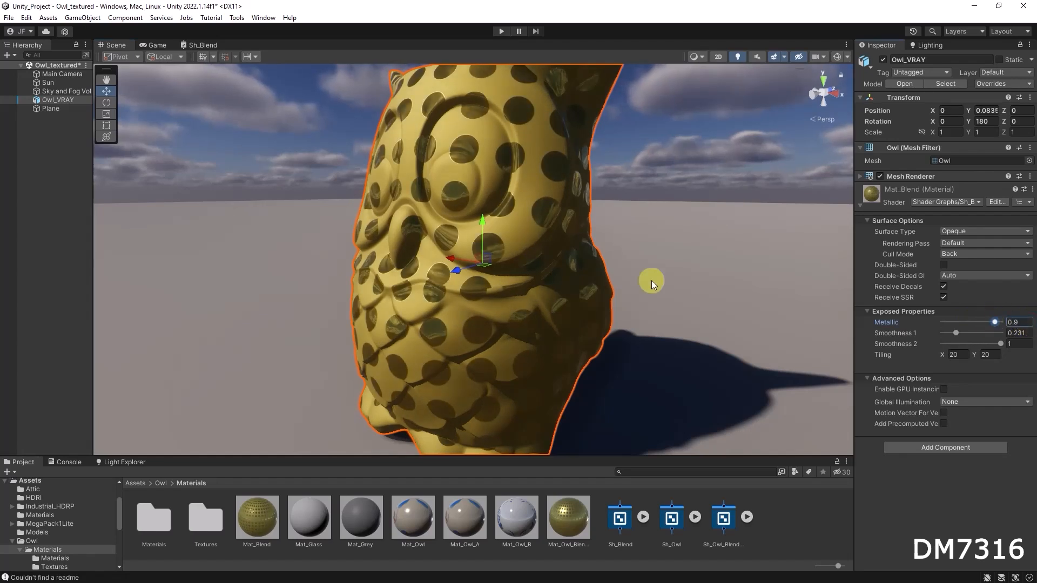
Try Smoothness 1 at about 0.74 and Smoothness 2 at about 0.861 on the owl material.
{"action": "left_click_drag", "start_coordinate": [956, 332], "coordinate": [978, 348]}
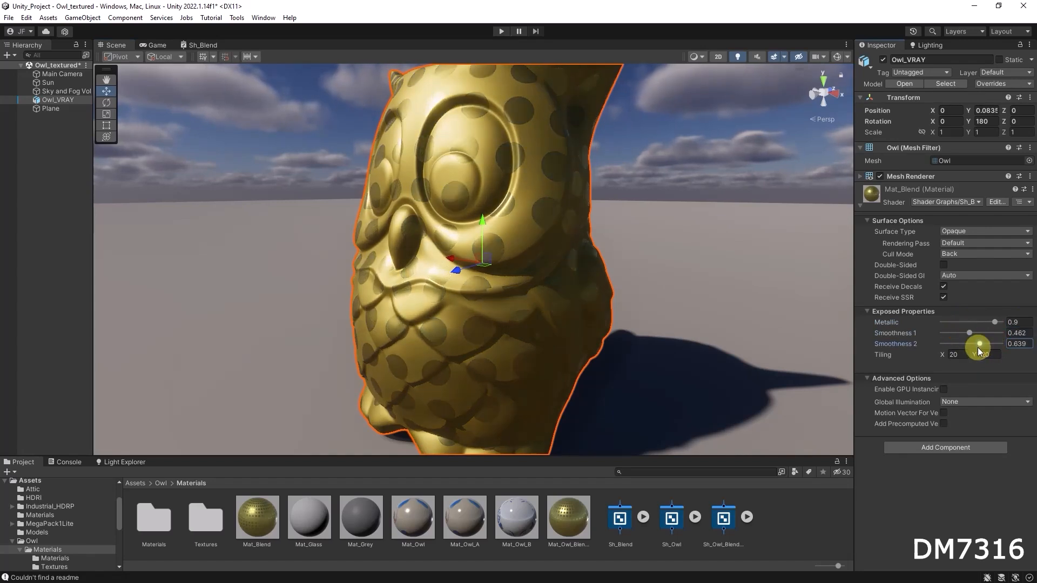
{"action": "left_click_drag", "start_coordinate": [543, 270], "coordinate": [848, 291], "text": "alt"}
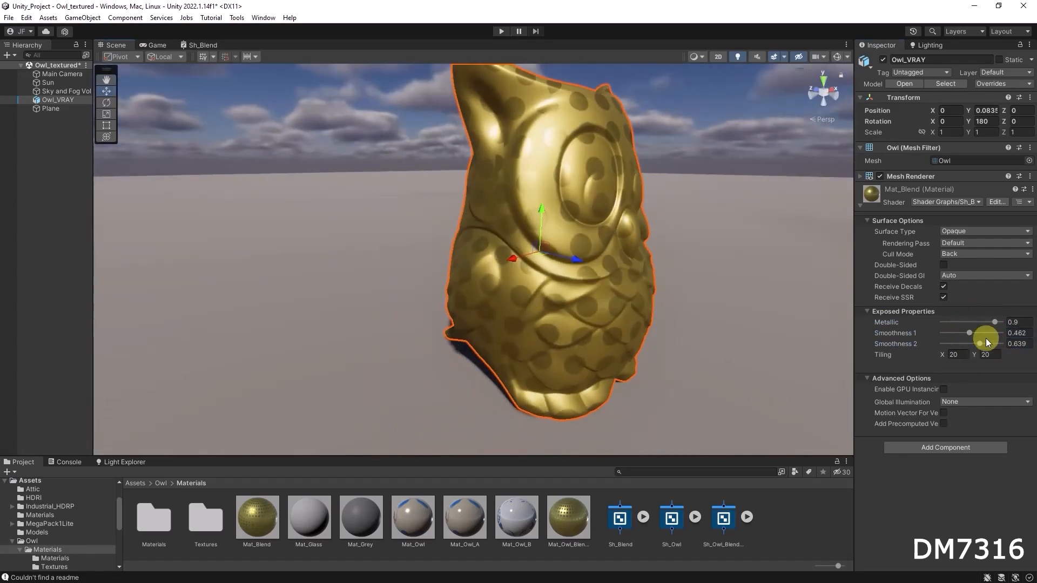
{"action": "mouse_move", "coordinate": [980, 343]}
{"action": "left_mouse_down"}
{"action": "mouse_move", "coordinate": [994, 342]}
{"action": "mouse_move", "coordinate": [987, 333]}
{"action": "left_mouse_up"}
Inspect the owl from several sides and set Smoothness 1 to about 0.454 and Smoothness 2 to about 0.713.
{"action": "left_click_drag", "start_coordinate": [670, 210], "coordinate": [507, 222], "text": "alt"}
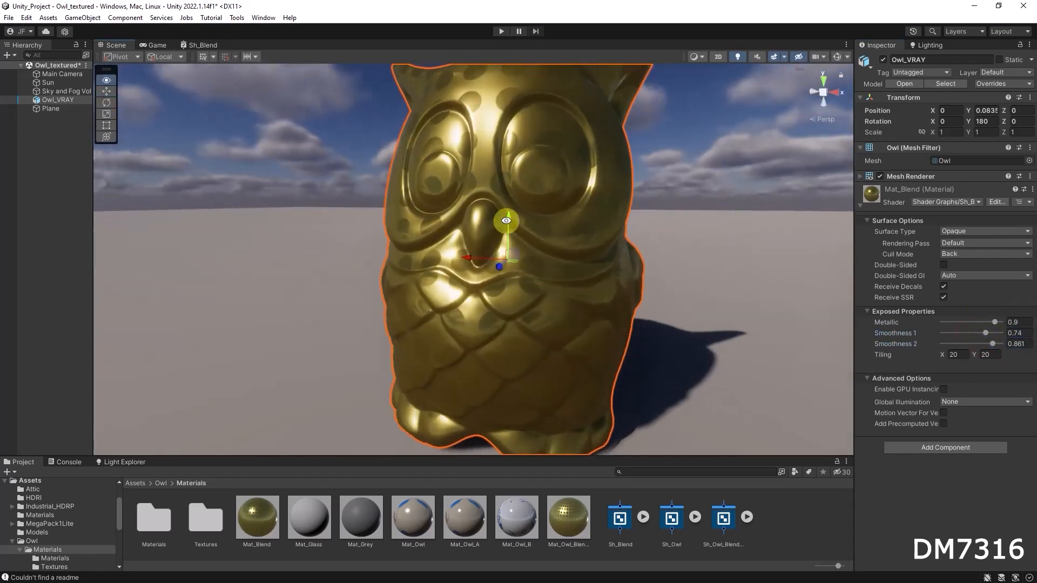
{"action": "right_click_drag", "start_coordinate": [614, 243], "coordinate": [528, 233], "text": "alt"}
{"action": "left_click_drag", "start_coordinate": [595, 270], "coordinate": [510, 271], "text": "alt"}
{"action": "right_click_drag", "start_coordinate": [519, 275], "coordinate": [789, 311], "text": "alt"}
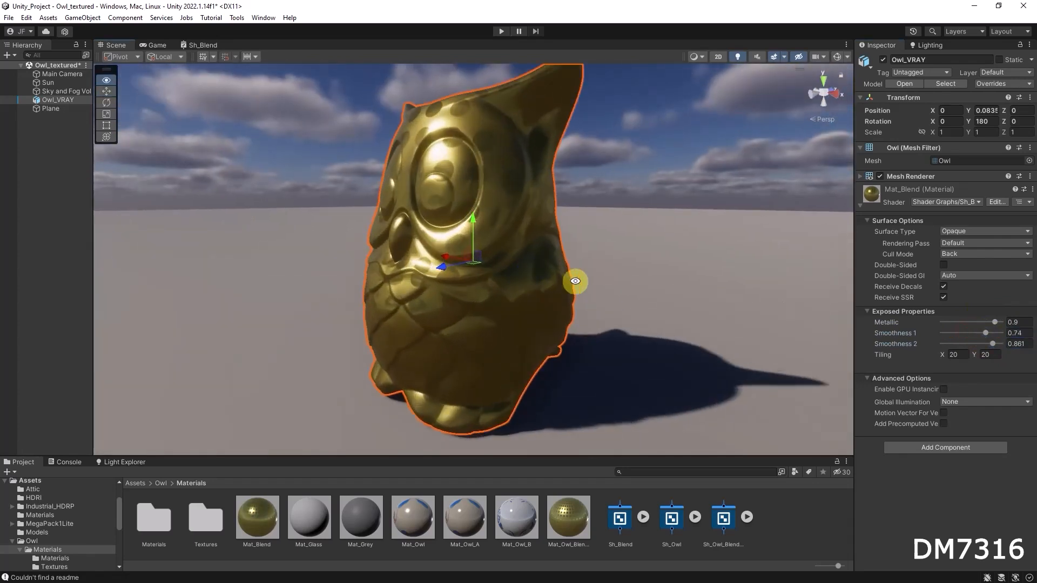
{"action": "left_click_drag", "start_coordinate": [575, 282], "coordinate": [648, 287], "text": "alt"}
{"action": "left_click", "coordinate": [970, 333]}
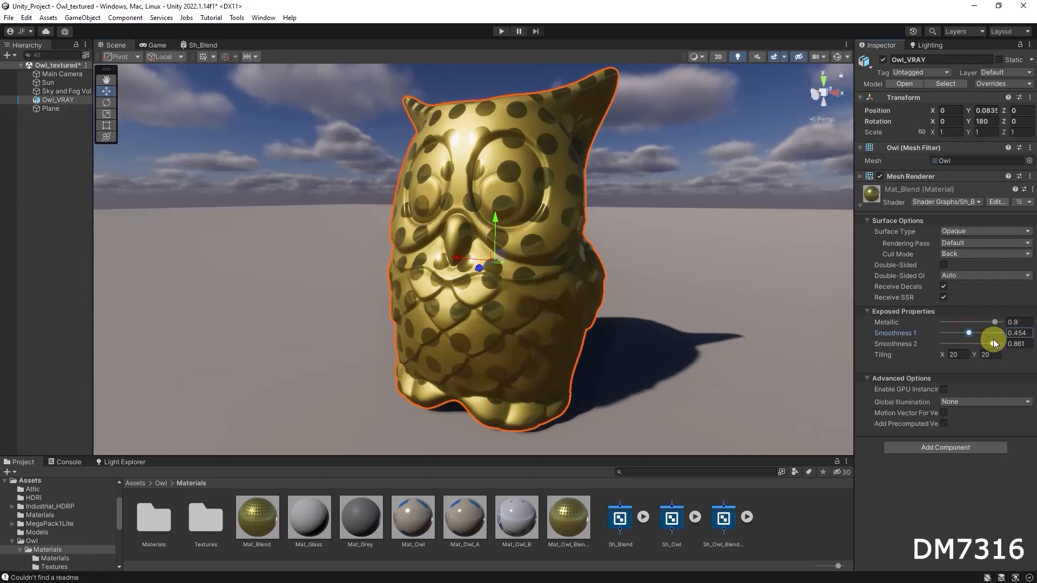
{"action": "left_click_drag", "start_coordinate": [993, 344], "coordinate": [984, 342]}
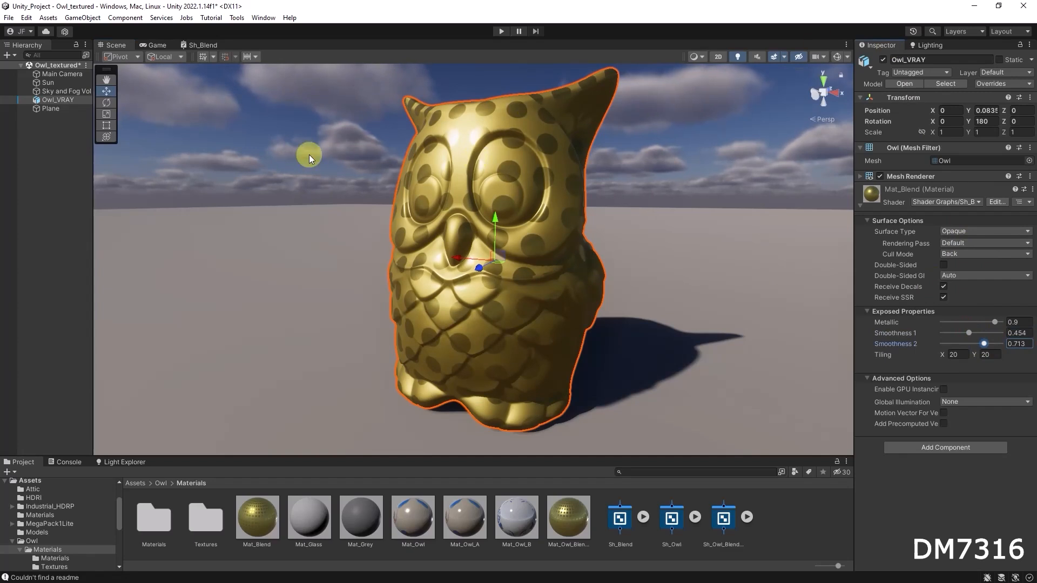
Reposition the Tiling And Offset node and the Tiling property node in the Sh_Blend graph so they line up.
{"action": "left_click", "coordinate": [208, 44]}
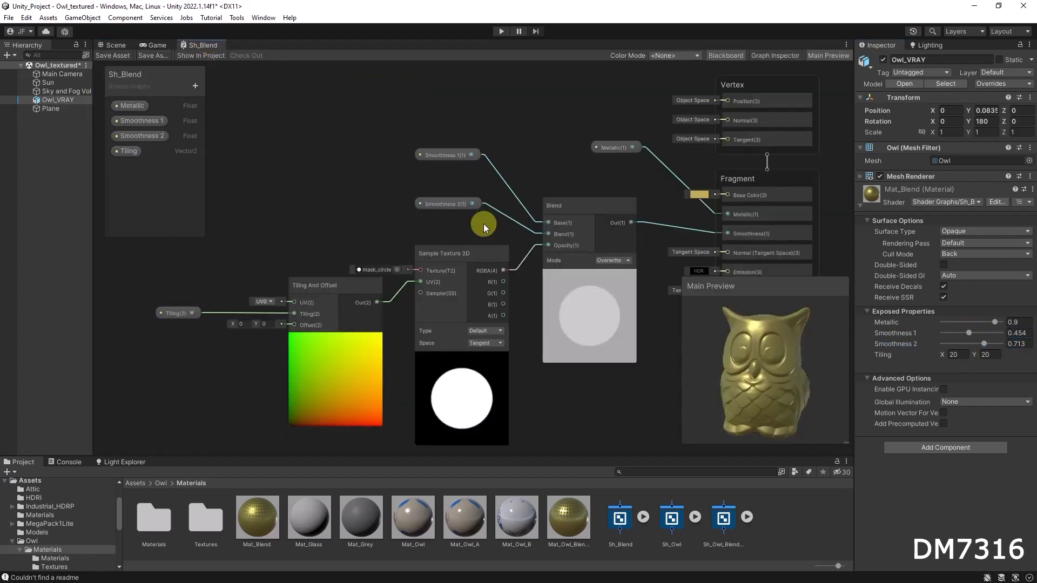
{"action": "middle_click_drag", "start_coordinate": [365, 214], "coordinate": [320, 213]}
{"action": "left_click_drag", "start_coordinate": [285, 283], "coordinate": [273, 295]}
{"action": "left_click_drag", "start_coordinate": [133, 314], "coordinate": [176, 326]}
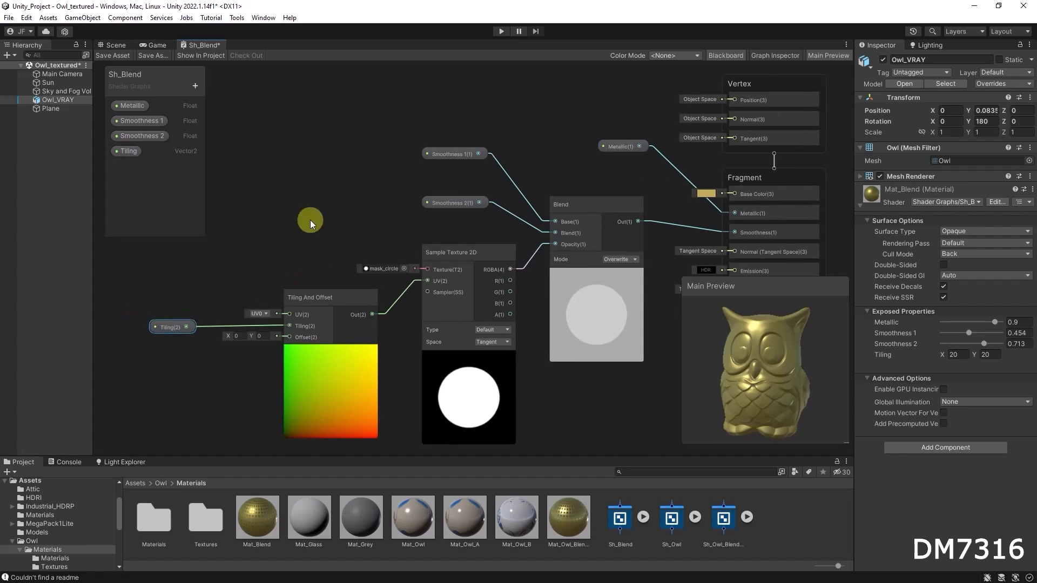
{"action": "middle_click_drag", "start_coordinate": [366, 208], "coordinate": [323, 215]}
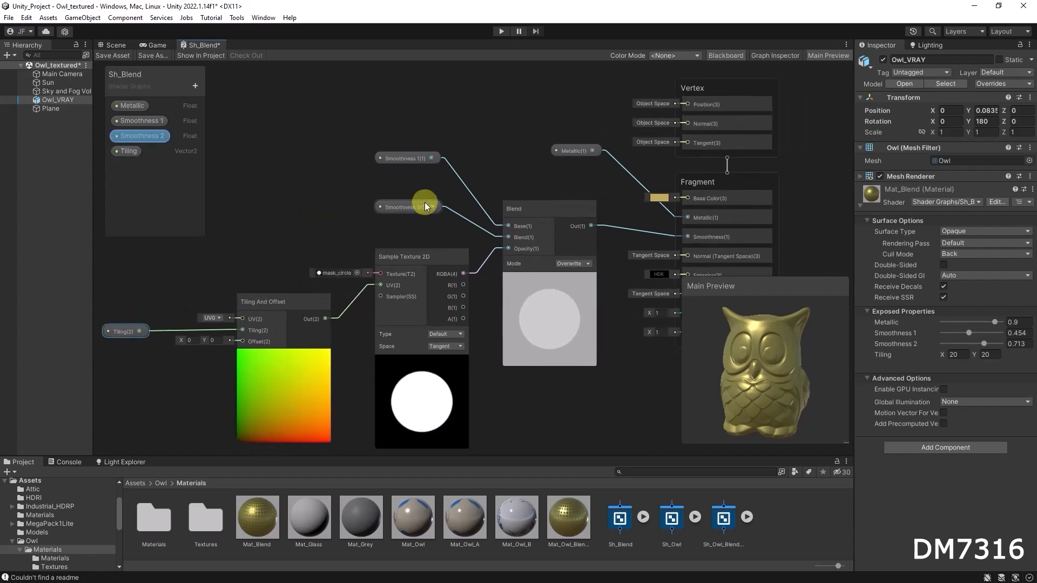
{"action": "right_click", "coordinate": [276, 120]}
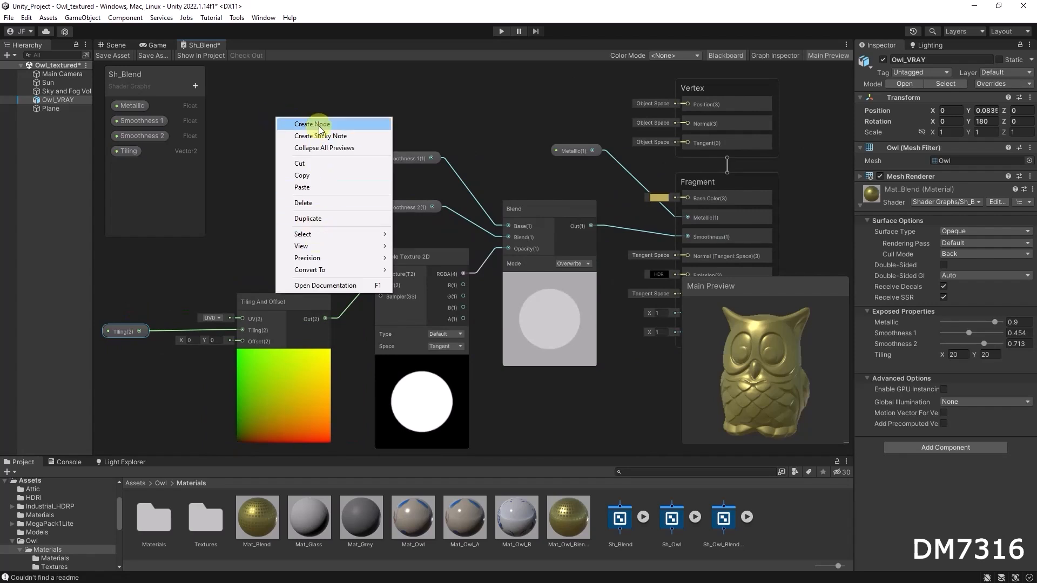
{"action": "left_click", "coordinate": [318, 126]}
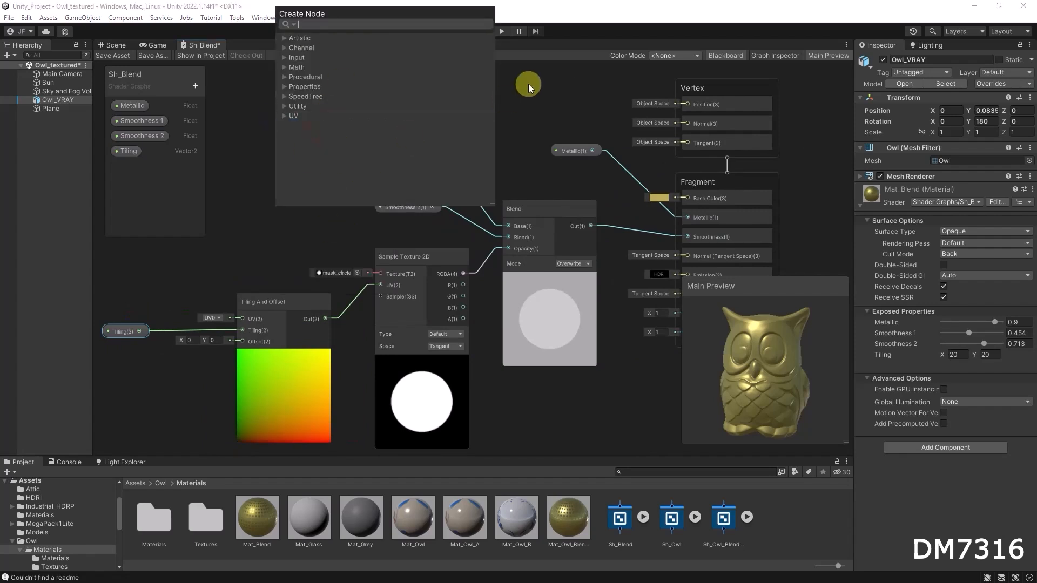
{"action": "left_click", "coordinate": [558, 115]}
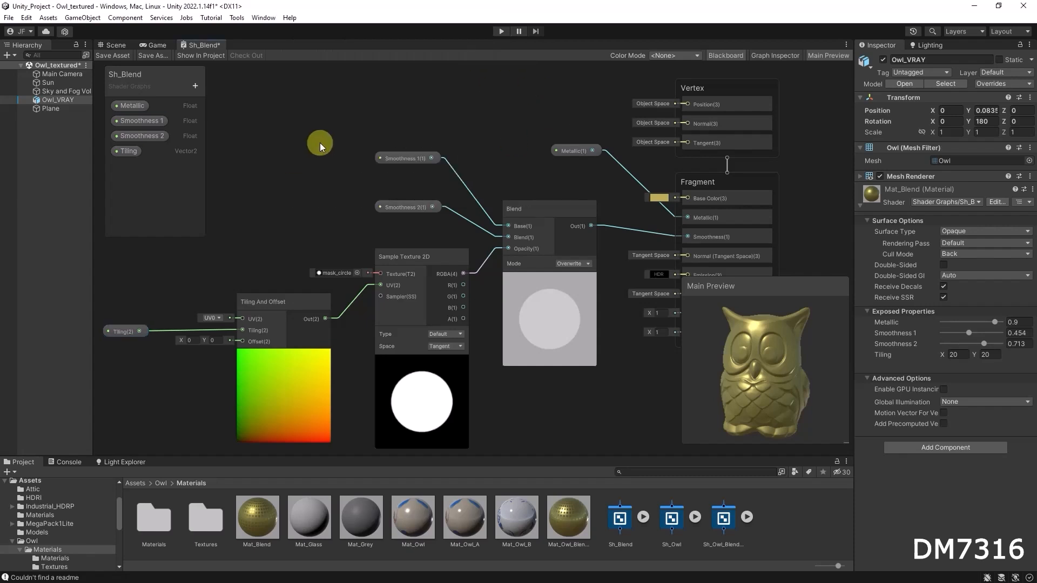
Return to the Scene view to look at the finished owl material.
{"action": "left_click", "coordinate": [111, 43]}
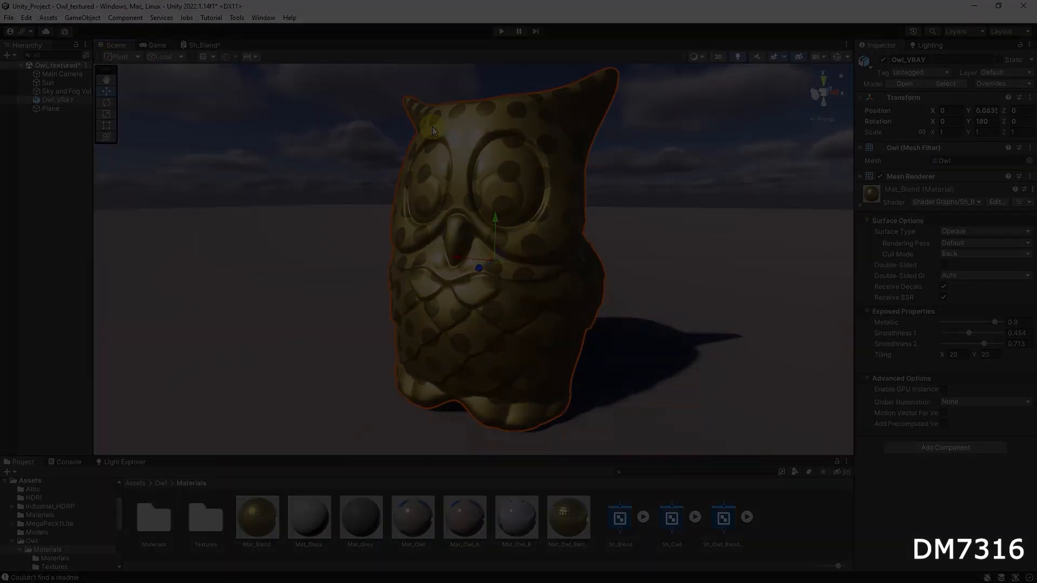